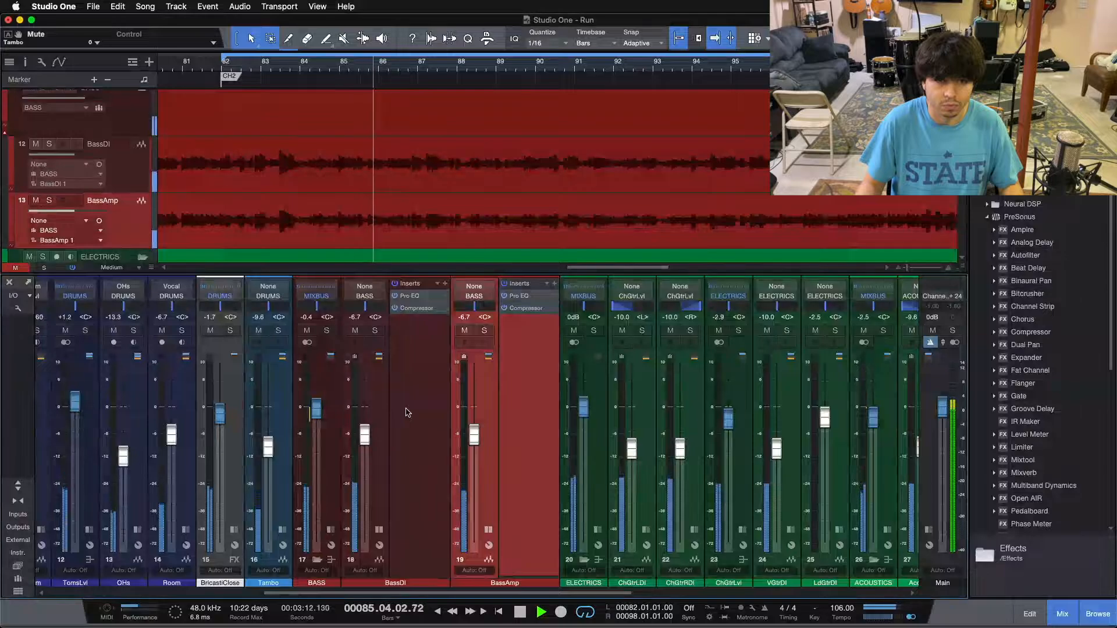
# Step: Show the BASS bus inserts, select the BassDI and BassAmp channels together, and stop playback
pyautogui.click(331, 530)
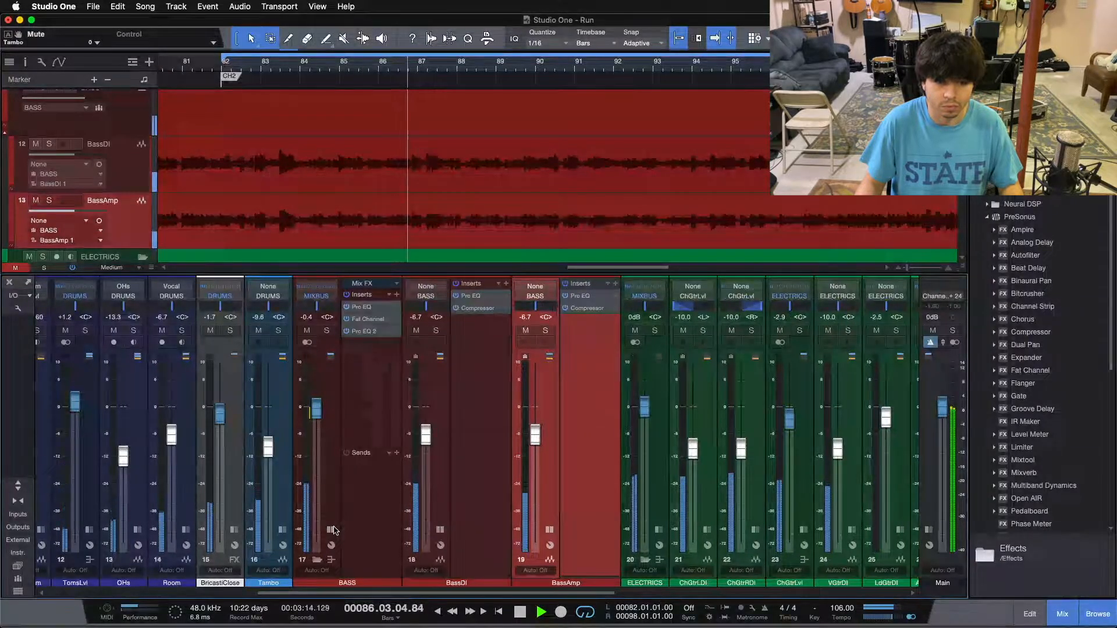
pyautogui.click(453, 456)
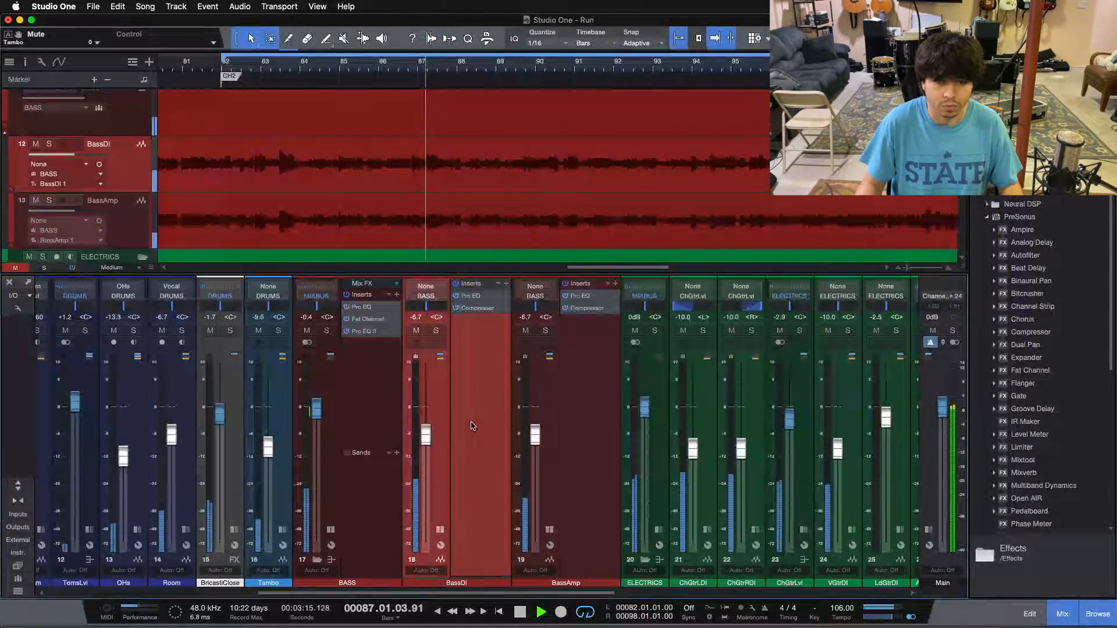
pyautogui.click(585, 368)
pyautogui.click(486, 368)
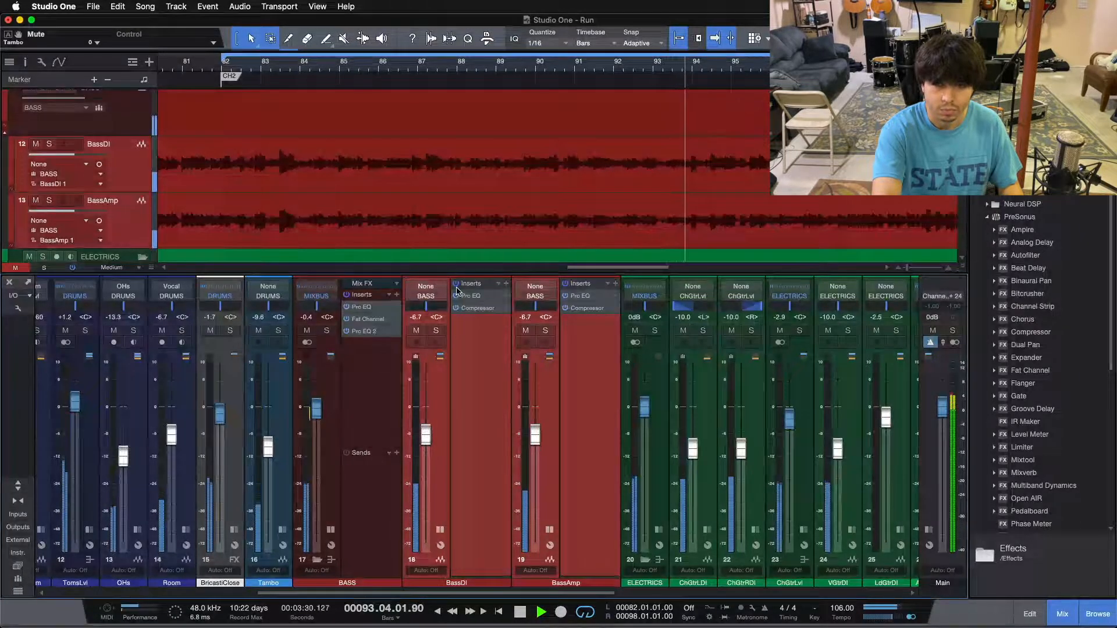
pyautogui.press('space')
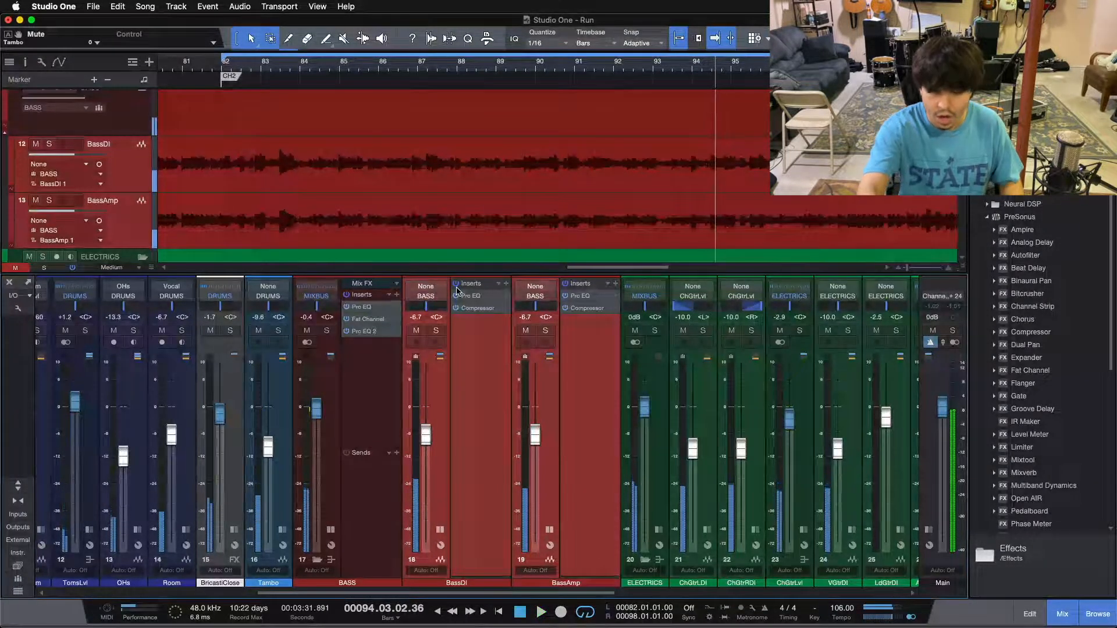
# Step: Hide the BASS bus inserts and play the full mix from bar 82 with the BassDI and BassAmp inserts bypassed
pyautogui.click(330, 530)
pyautogui.press(',')
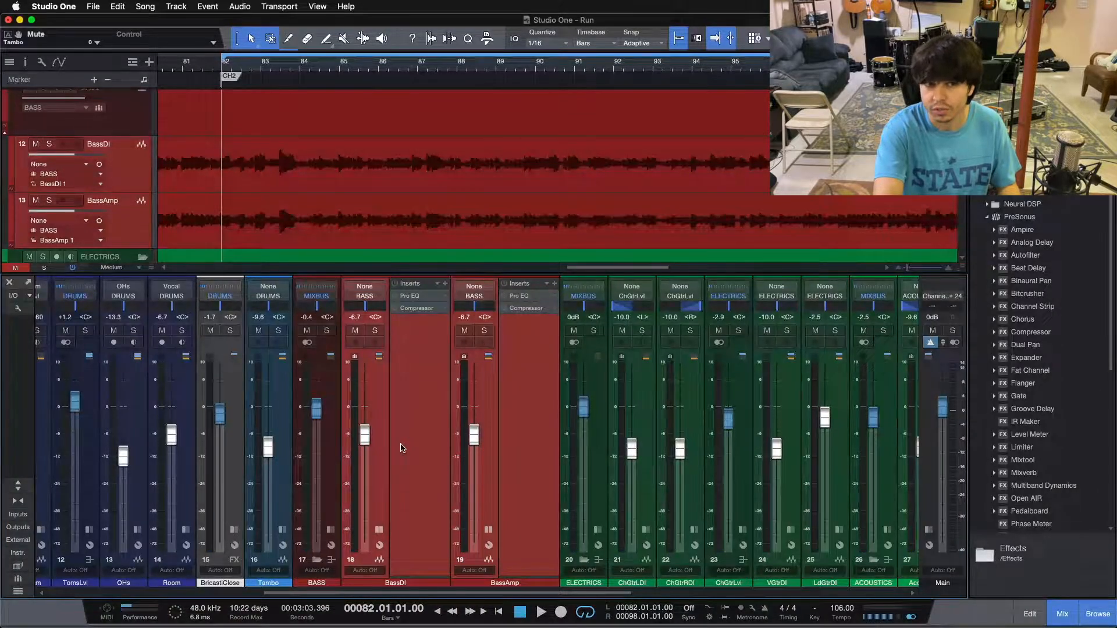
pyautogui.press('space')
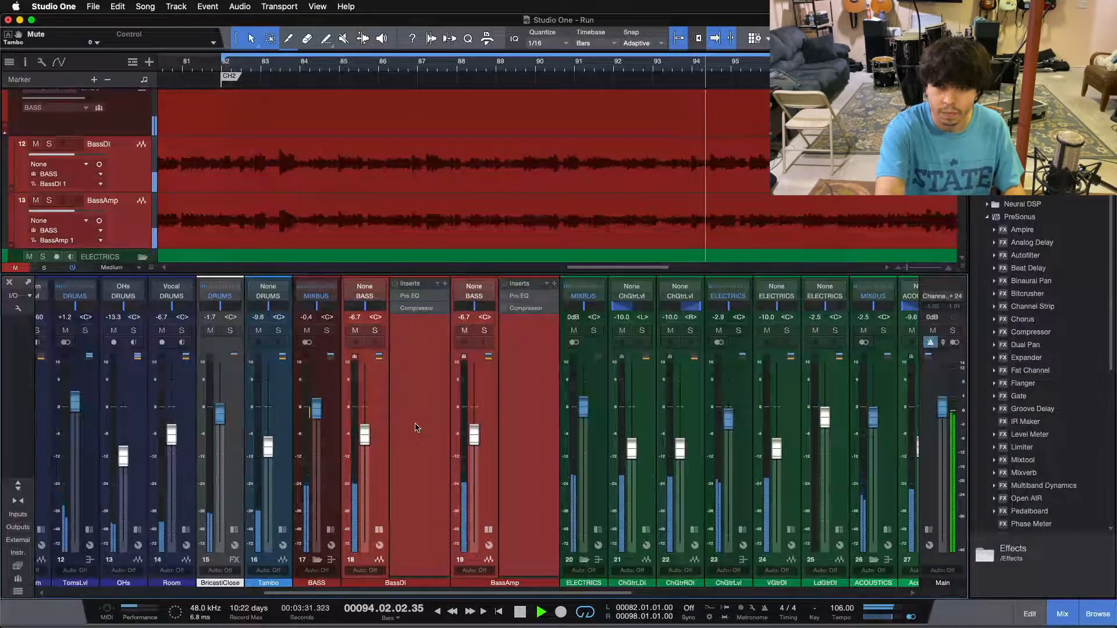
pyautogui.press('space')
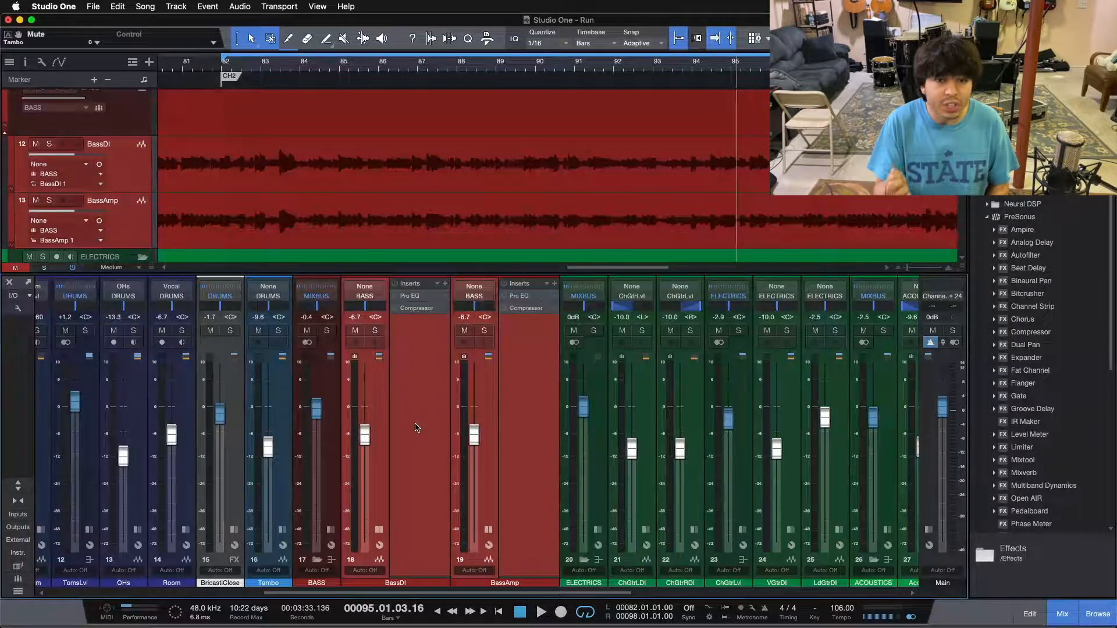
# Step: Solo the BASS bus with its BassDI and BassAmp channels and view the inserts on the bus
pyautogui.click(415, 428)
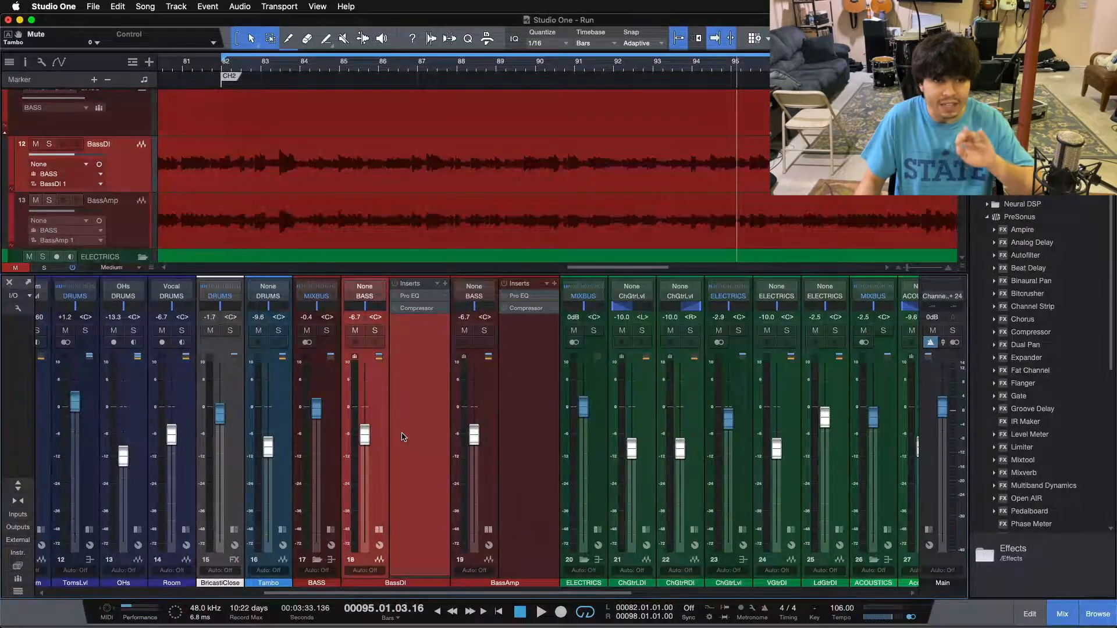
pyautogui.click(534, 423)
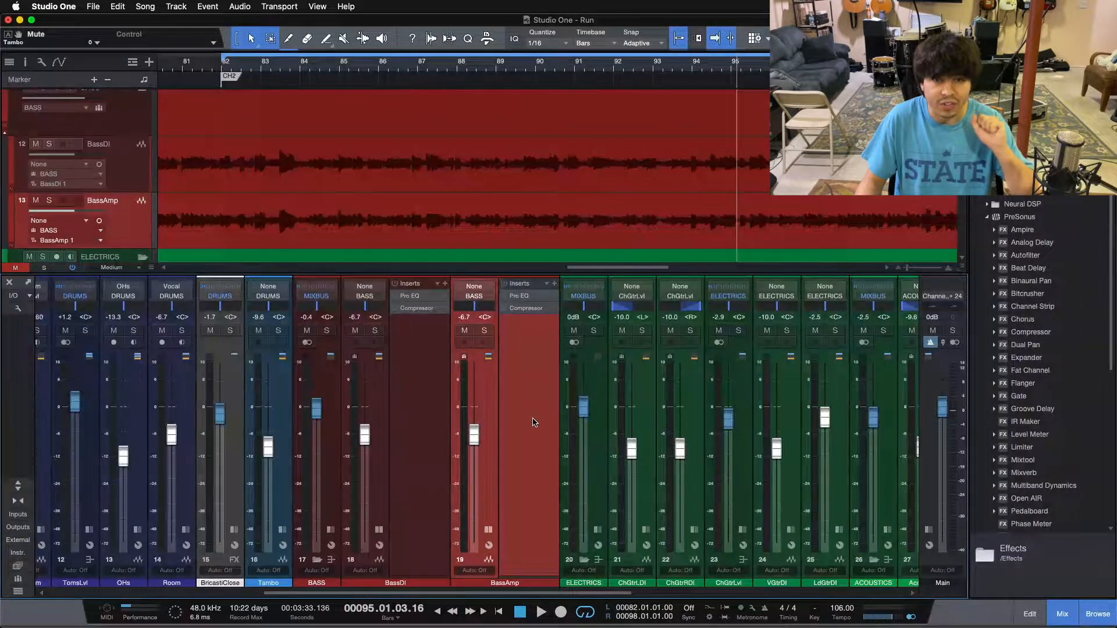
pyautogui.click(374, 329)
pyautogui.press('space')
pyautogui.click(335, 519)
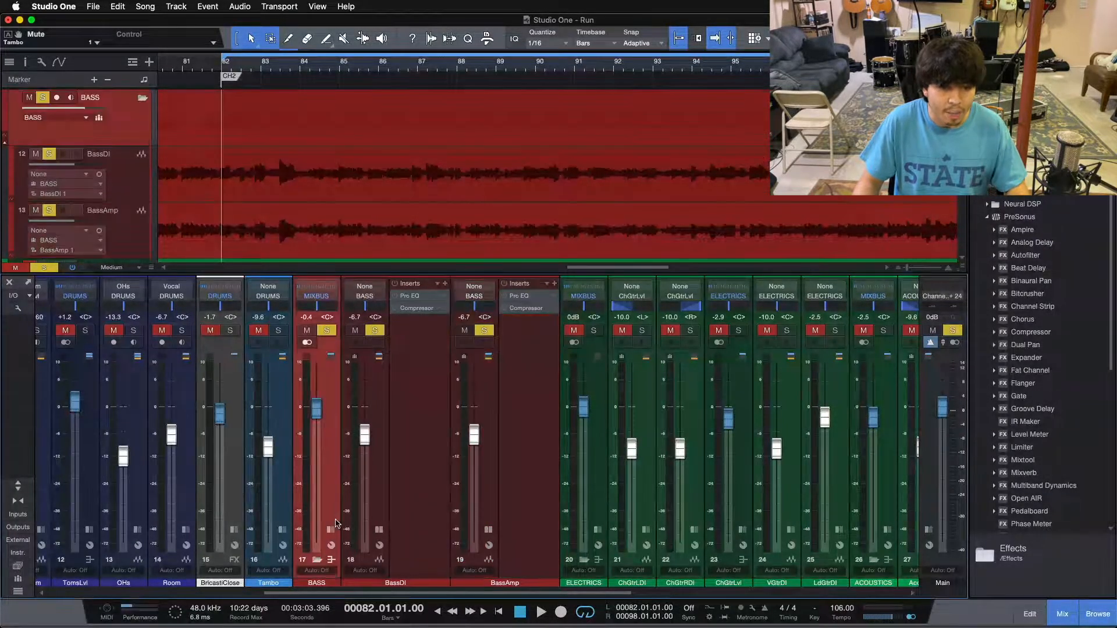
pyautogui.click(330, 526)
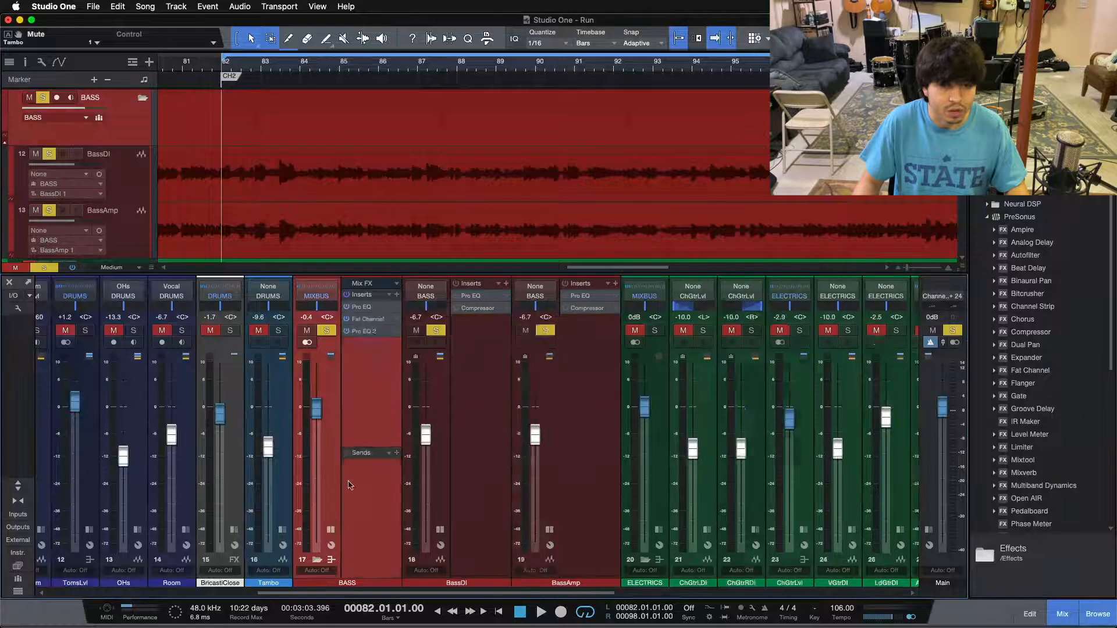
pyautogui.click(329, 529)
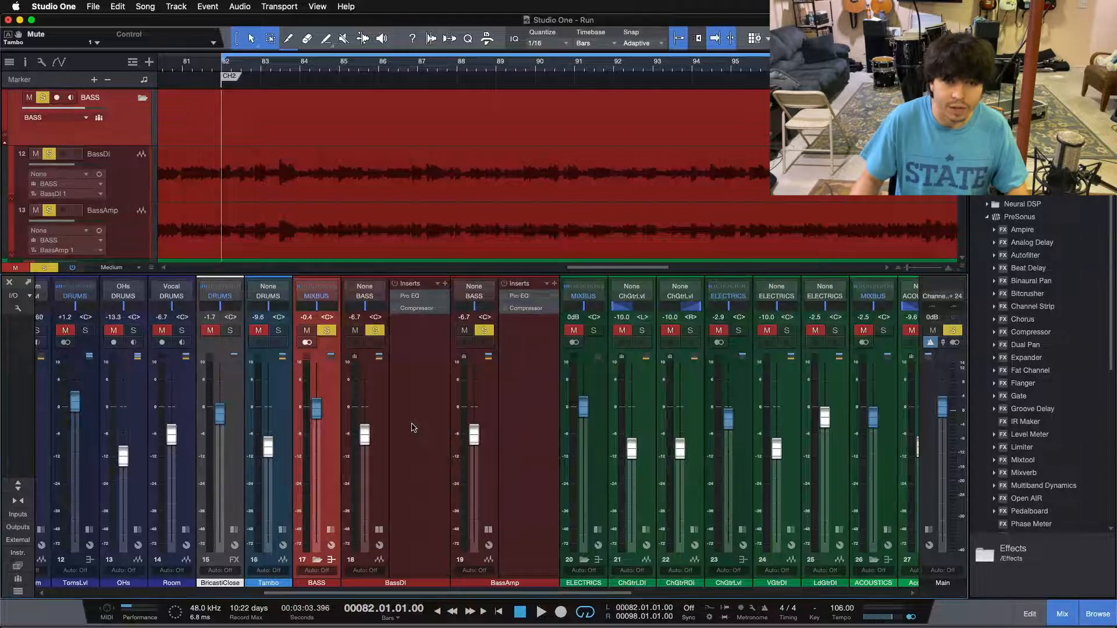
# Step: Audition the soloed bass briefly from bar 82, then select the BassDI channel
pyautogui.press('space')
pyautogui.hotkey('shift', 's')
pyautogui.press('space')
pyautogui.press('s')
pyautogui.click(384, 411)
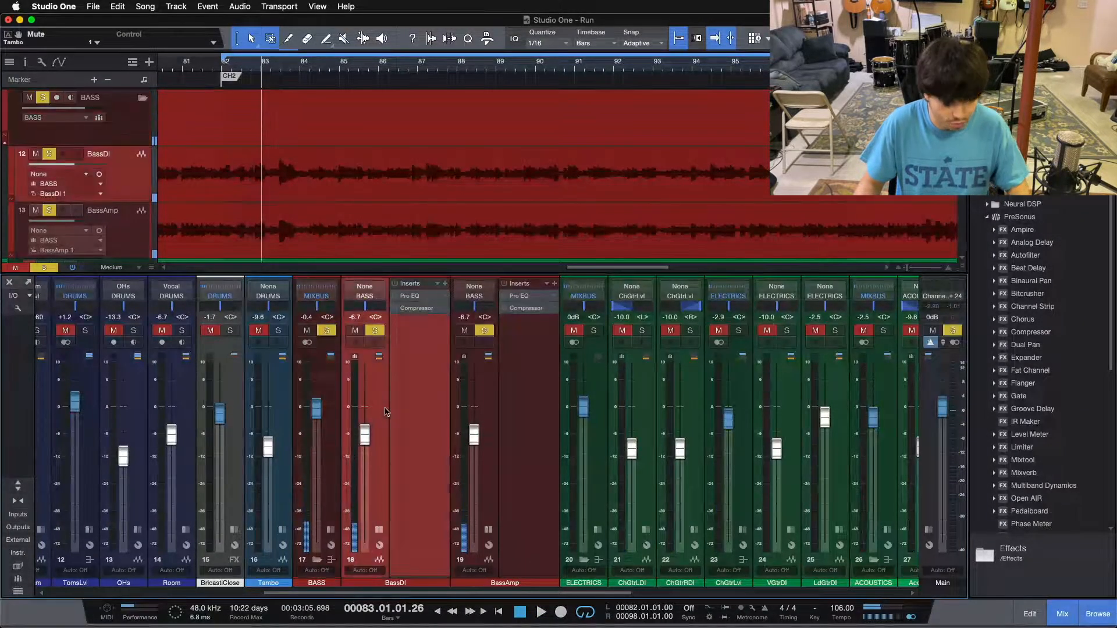
# Step: Clear all solos, solo only the BassDI channel, and listen to it without inserts
pyautogui.hotkey('shift', 's')
pyautogui.click(377, 331)
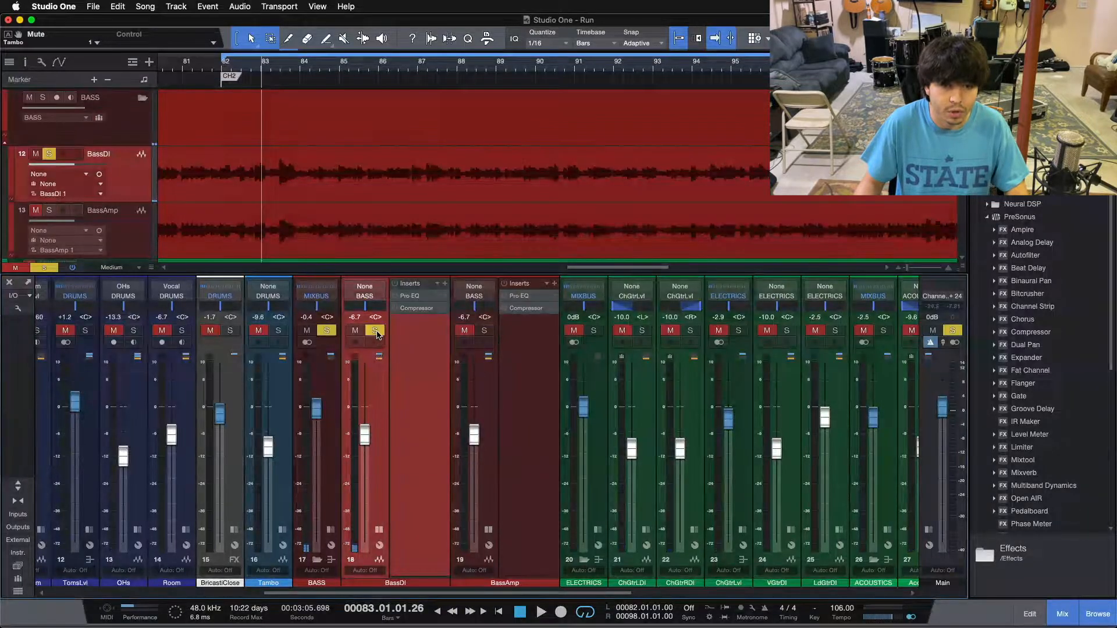
pyautogui.press('space')
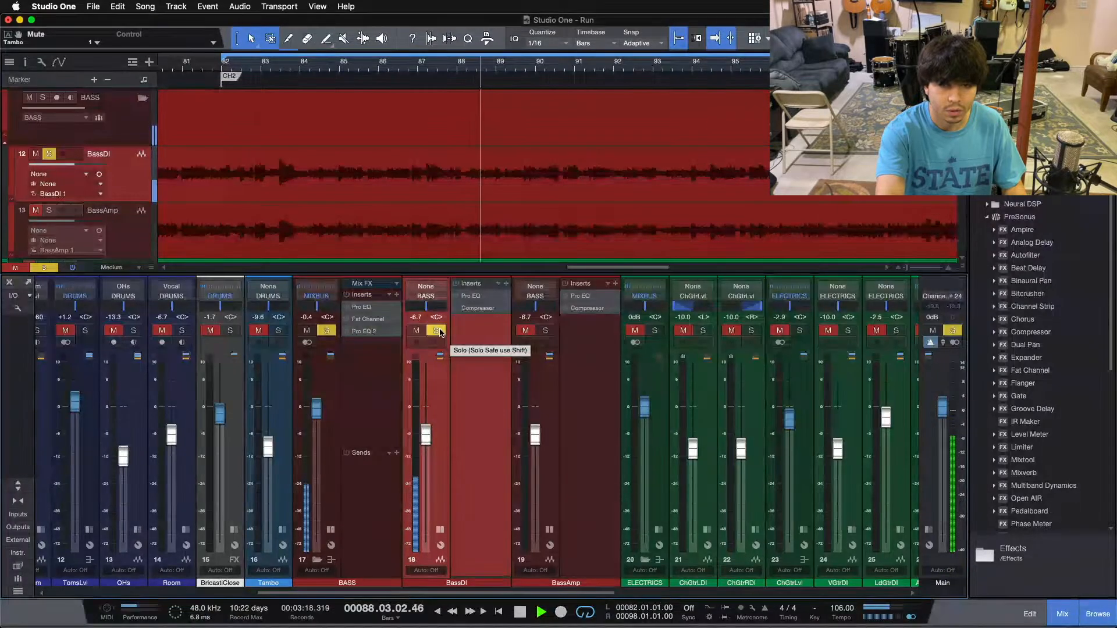
pyautogui.press('space')
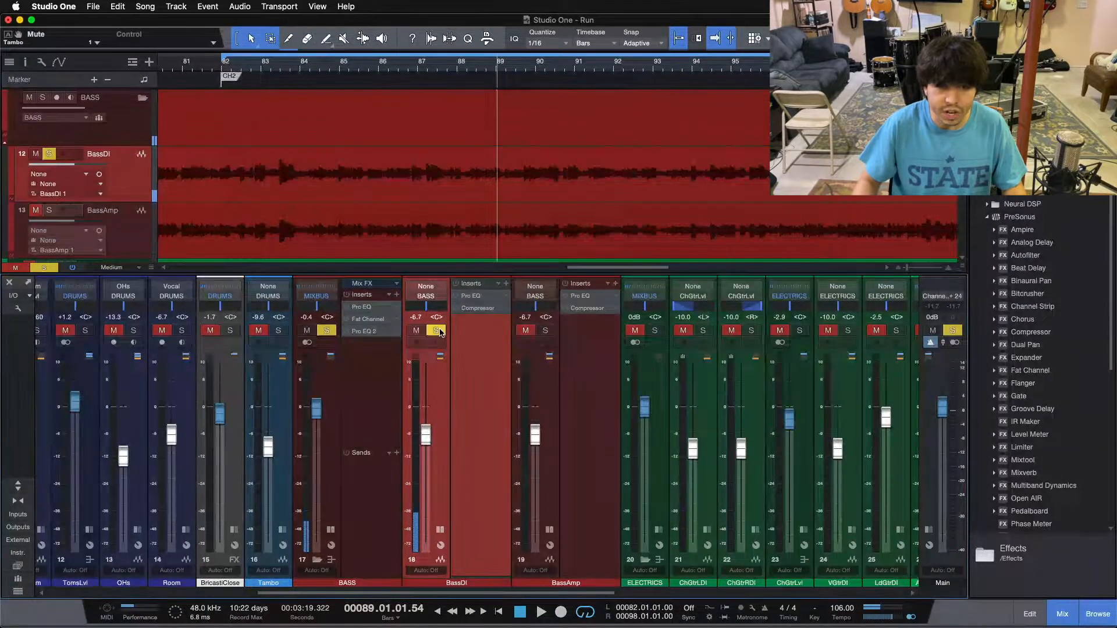
# Step: Switch the solo from BassDI to BassAmp and listen to the amp track without inserts
pyautogui.click(436, 331)
pyautogui.click(545, 331)
pyautogui.press('KP_0')
pyautogui.press('space')
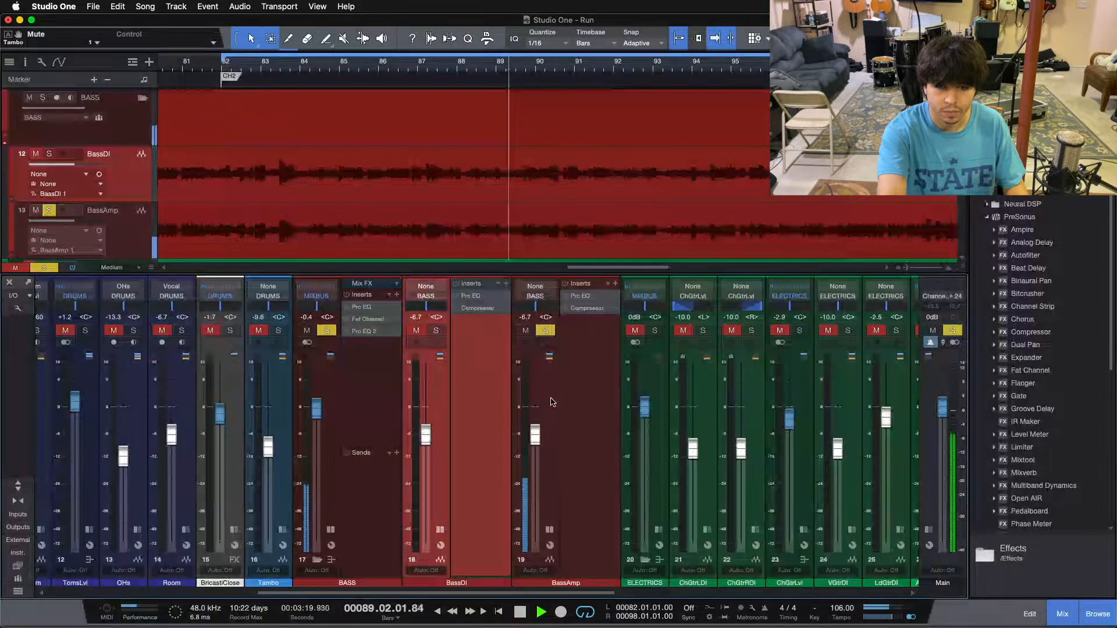
pyautogui.press('space')
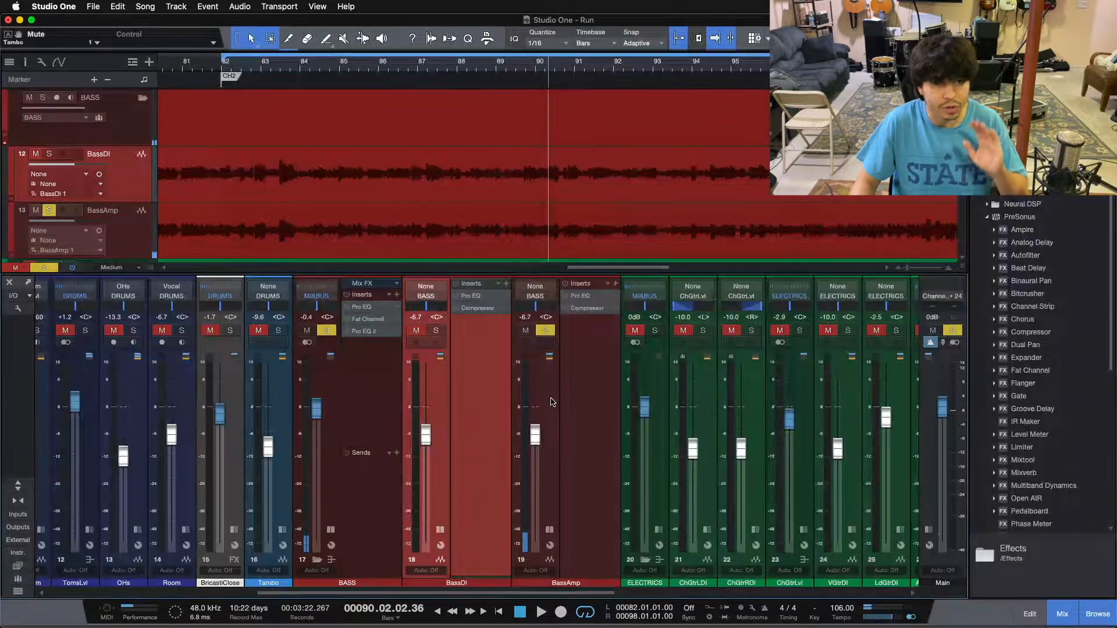
pyautogui.click(550, 401)
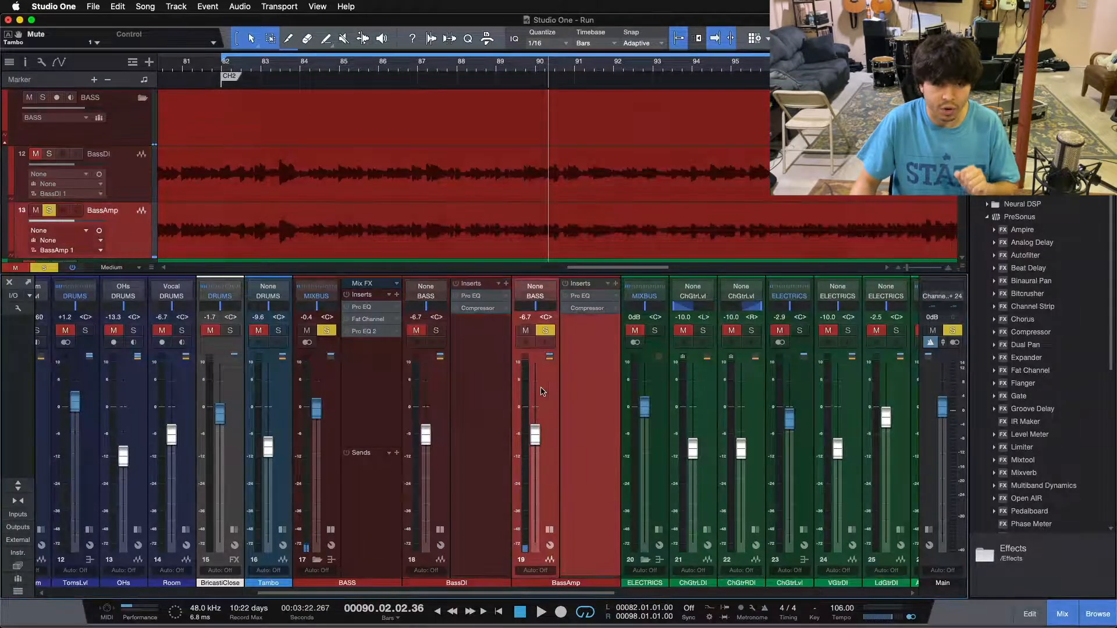
pyautogui.click(506, 377)
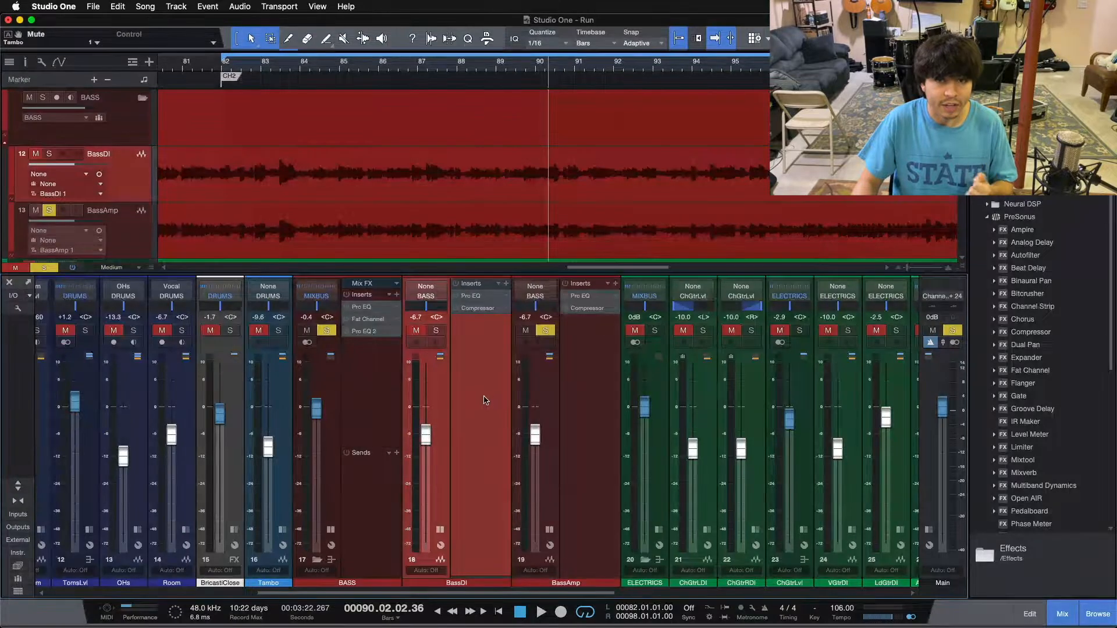
pyautogui.click(541, 410)
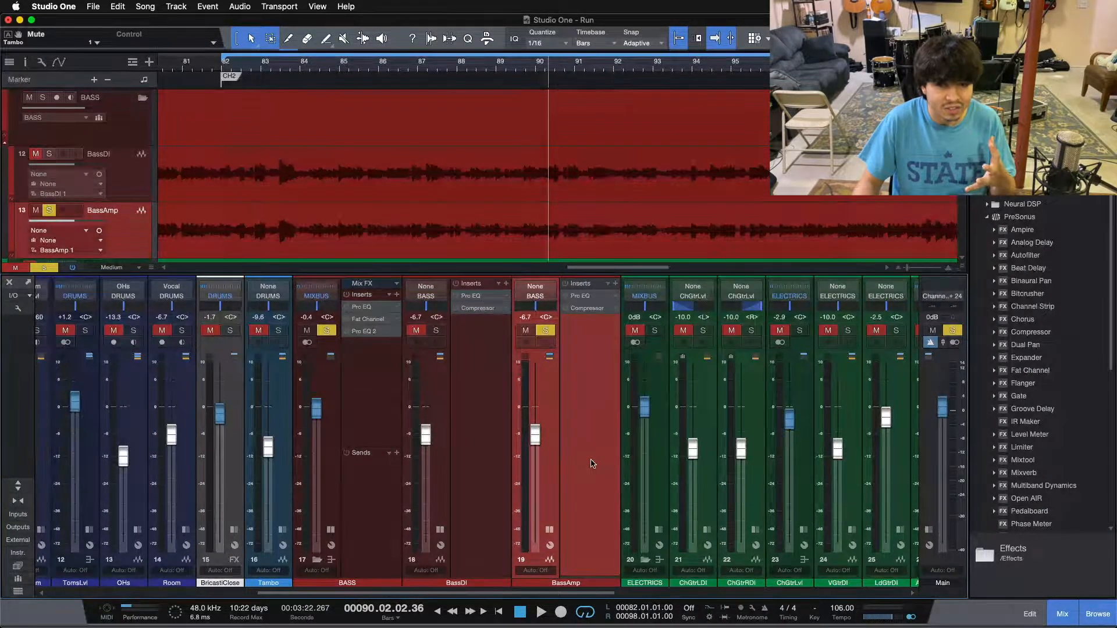
pyautogui.click(493, 442)
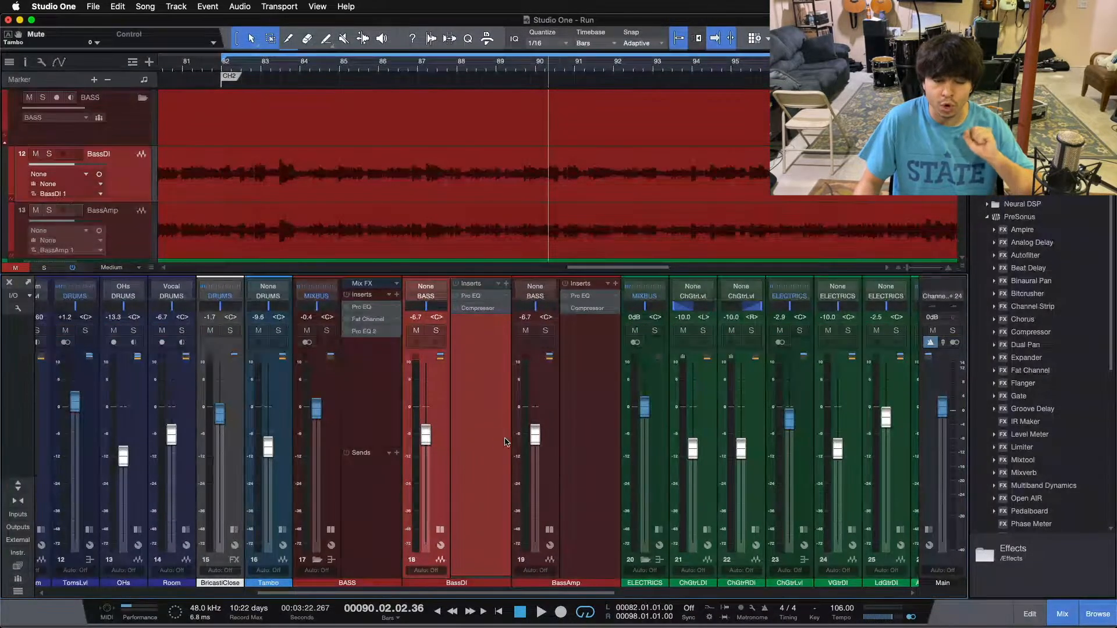
# Step: Solo BassDI, open its Pro EQ, and play from bar 82 to examine its low-cut and high-cut filtering
pyautogui.click(436, 330)
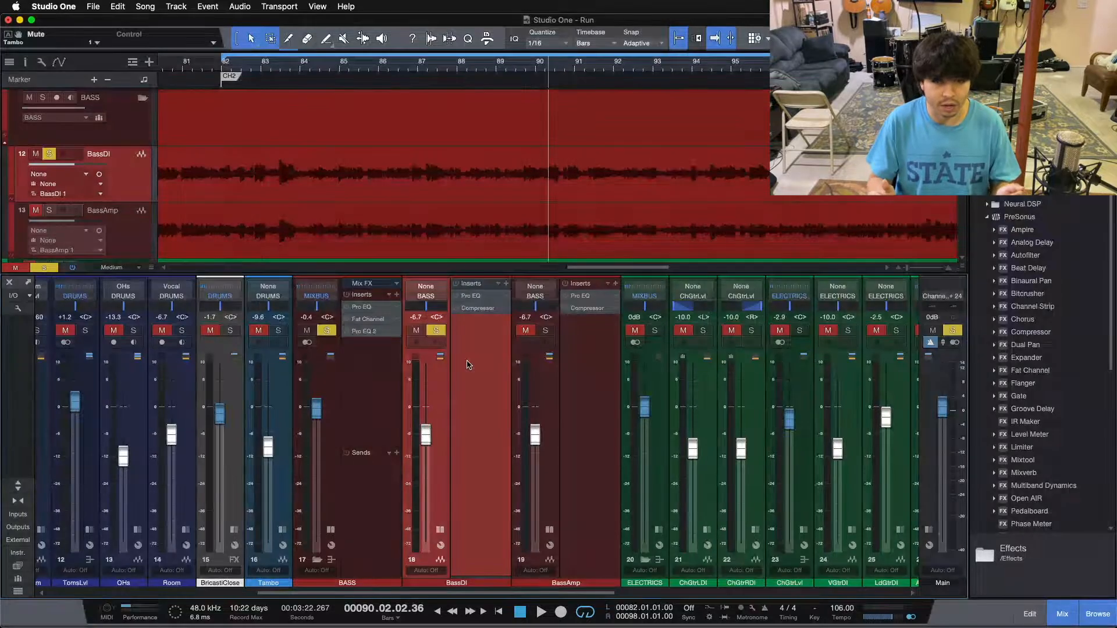
pyautogui.click(469, 296)
pyautogui.moveTo(509, 260); pyautogui.dragTo(779, 194)
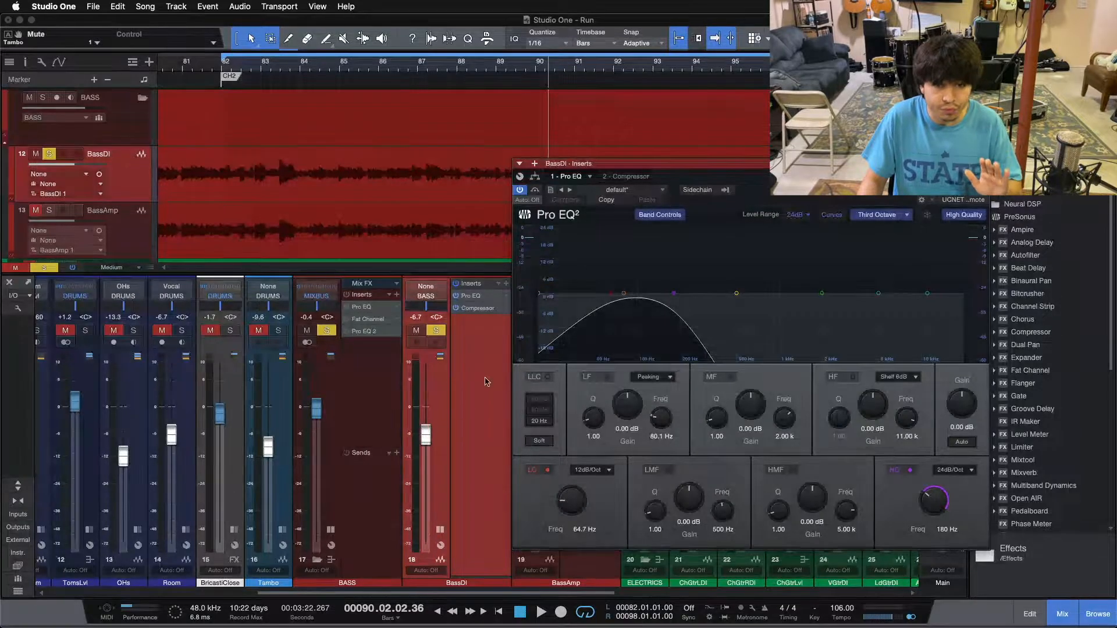
pyautogui.press('space')
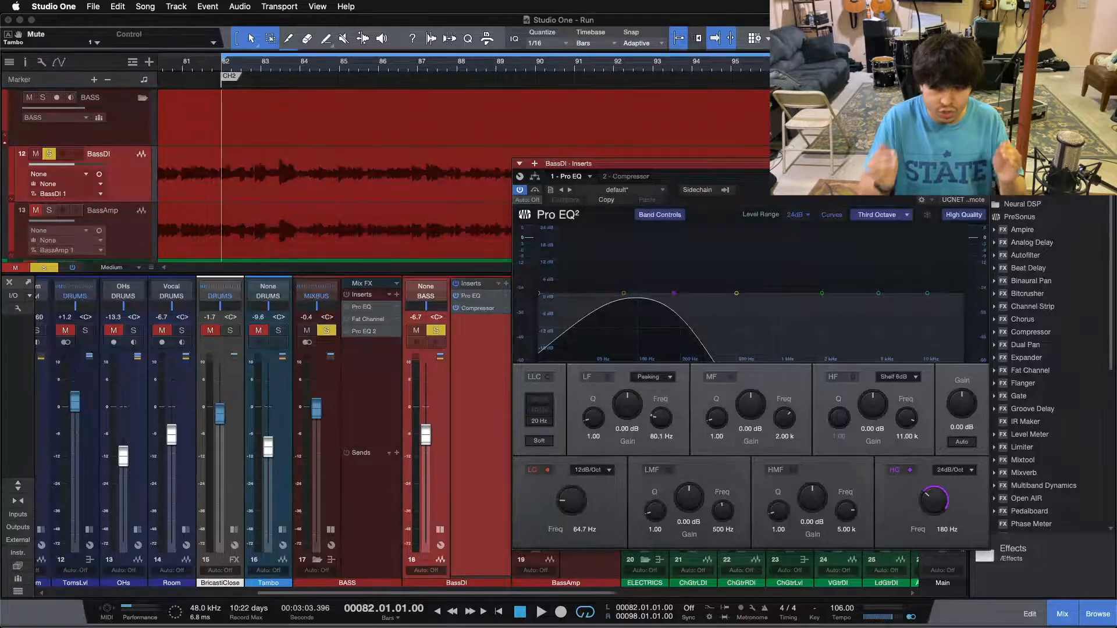
pyautogui.press('space')
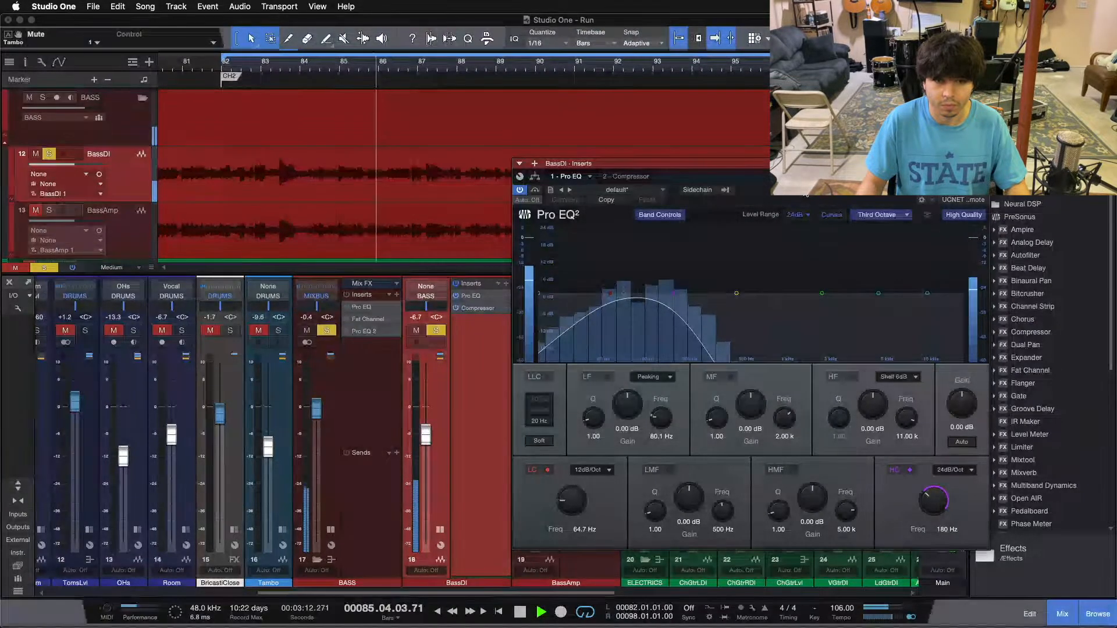
# Step: Clear the BassDI solo and close its Pro EQ window
pyautogui.moveTo(805, 187); pyautogui.dragTo(811, 197)
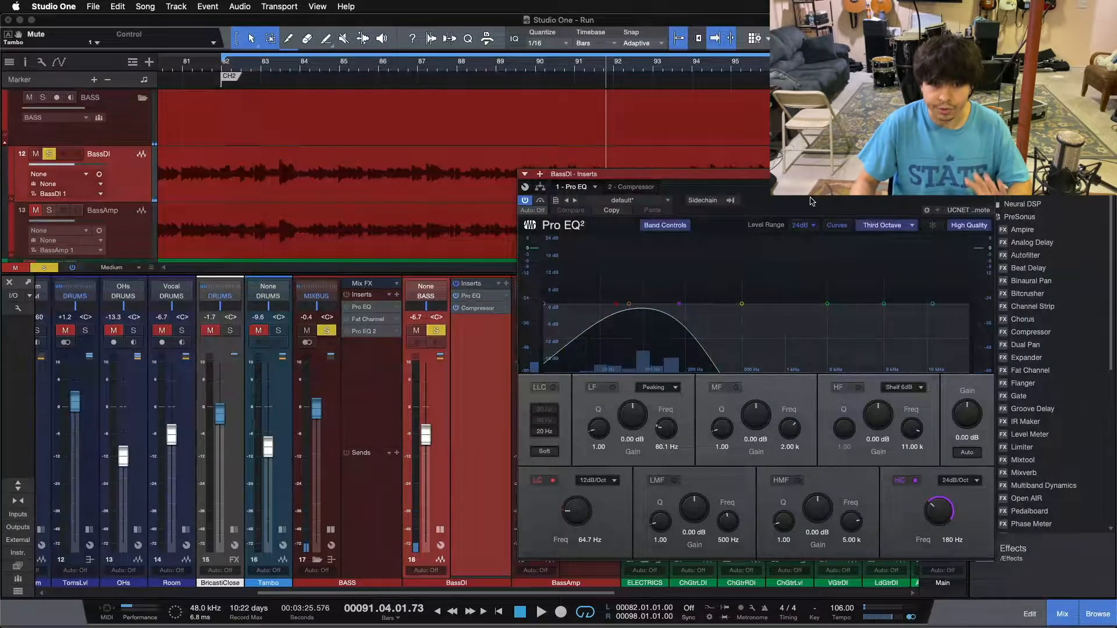
pyautogui.moveTo(812, 201); pyautogui.dragTo(806, 210)
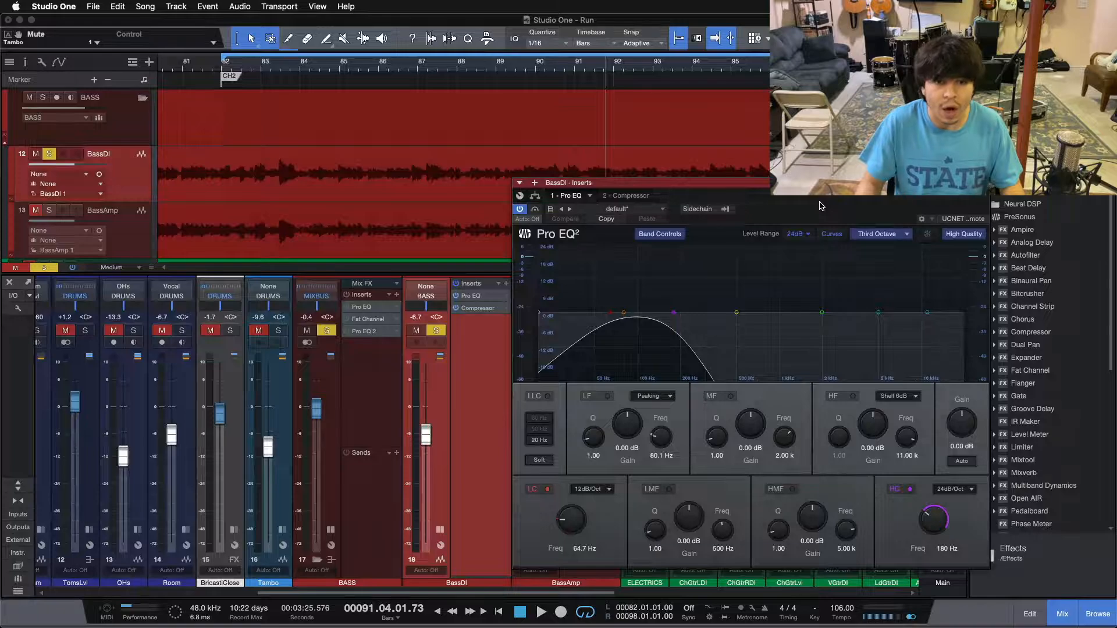
pyautogui.hotkey('shift', 's')
pyautogui.click(983, 183)
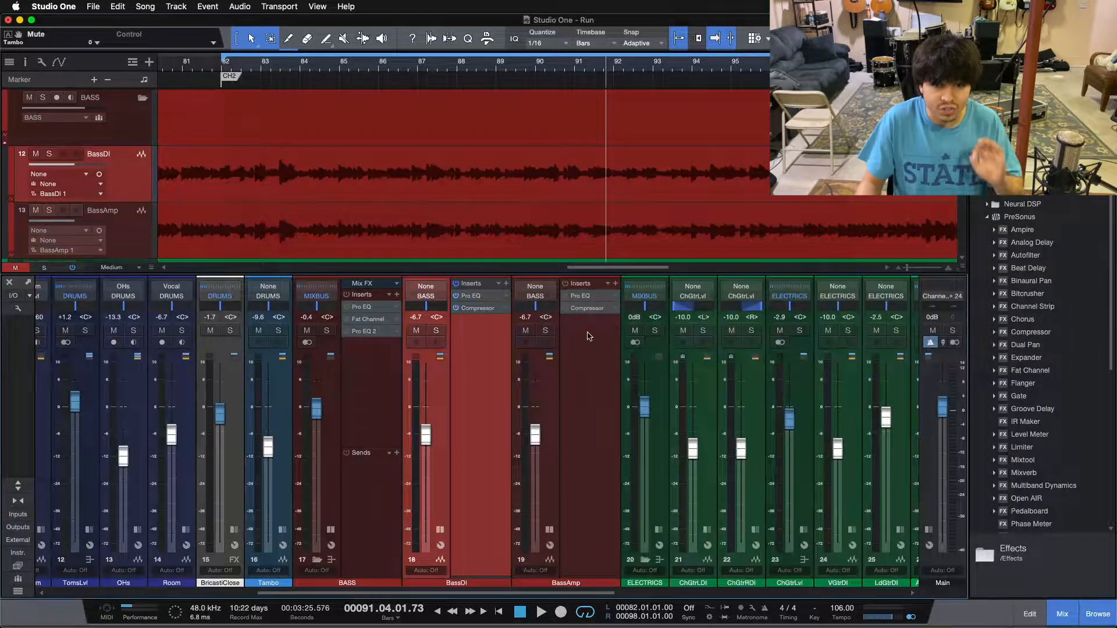
# Step: Solo BassAmp, open its Pro EQ to examine the low-cut and high-cut settings, close it, and select BassDI
pyautogui.click(568, 346)
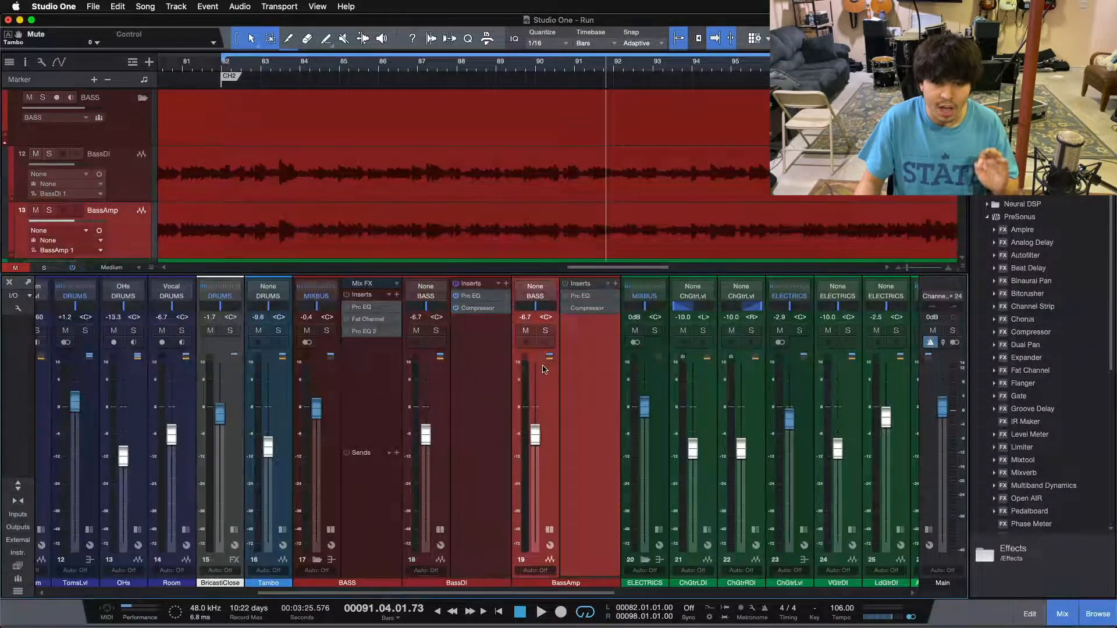
pyautogui.click(545, 330)
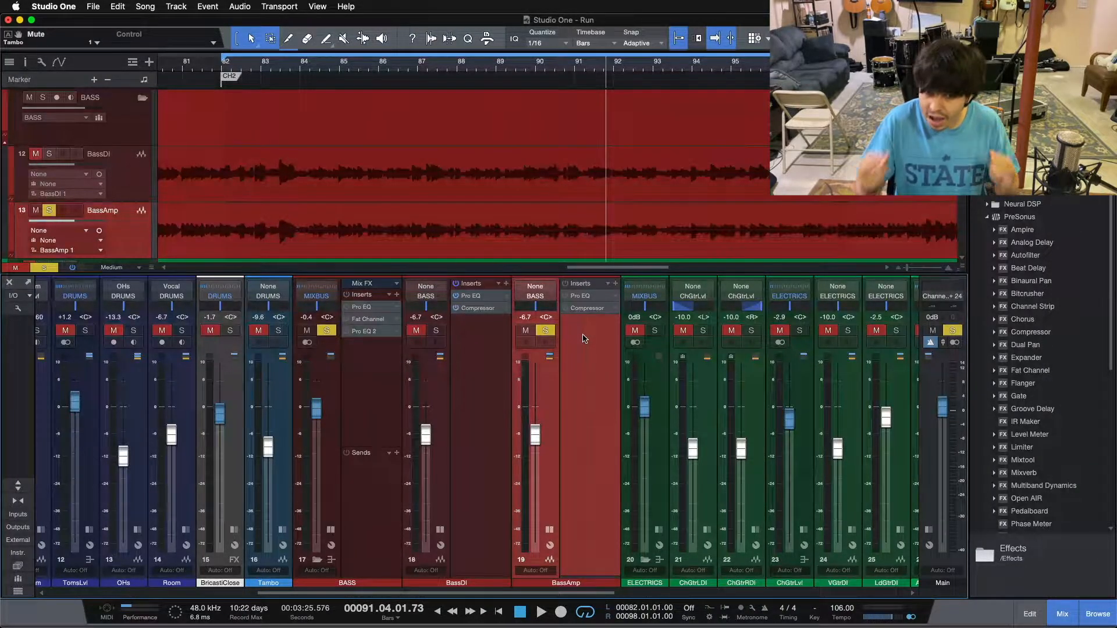
pyautogui.click(585, 297)
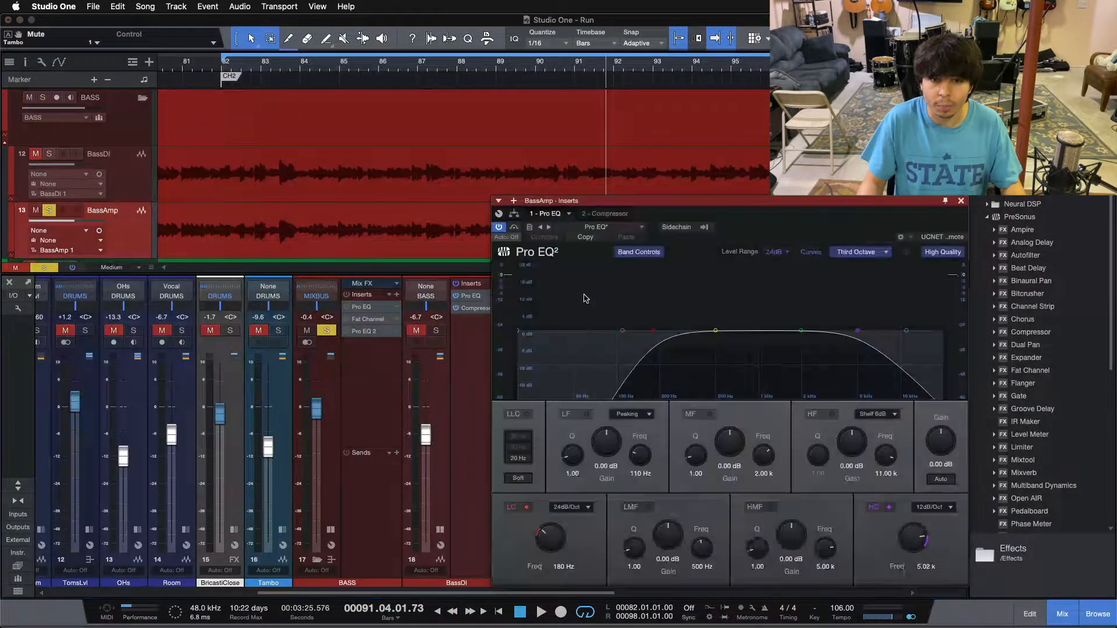
pyautogui.moveTo(773, 227); pyautogui.dragTo(673, 178)
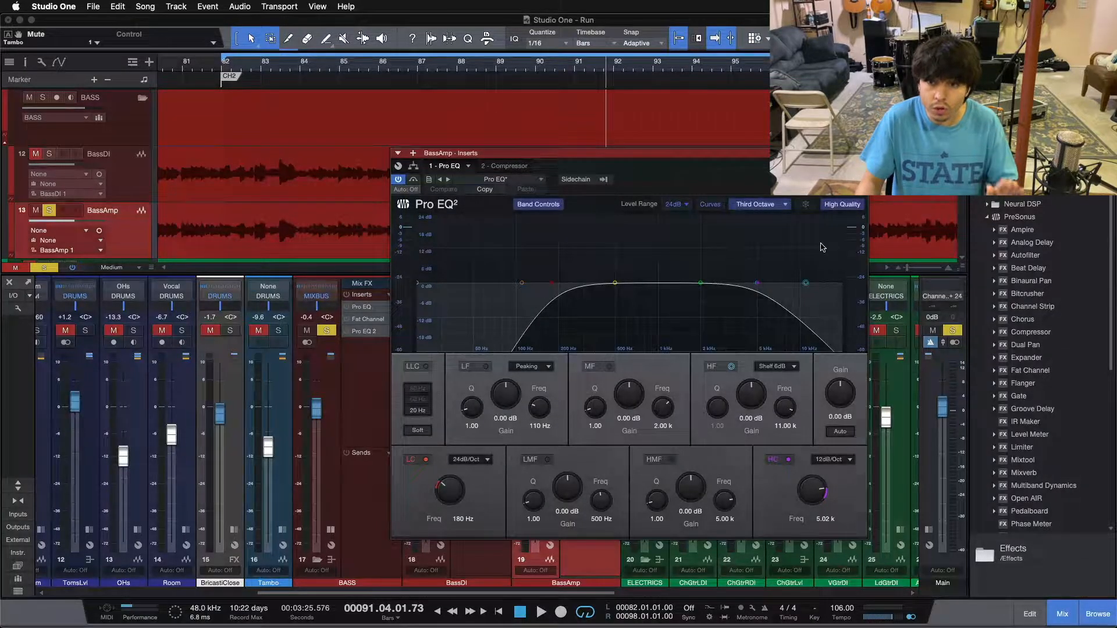
pyautogui.click(862, 153)
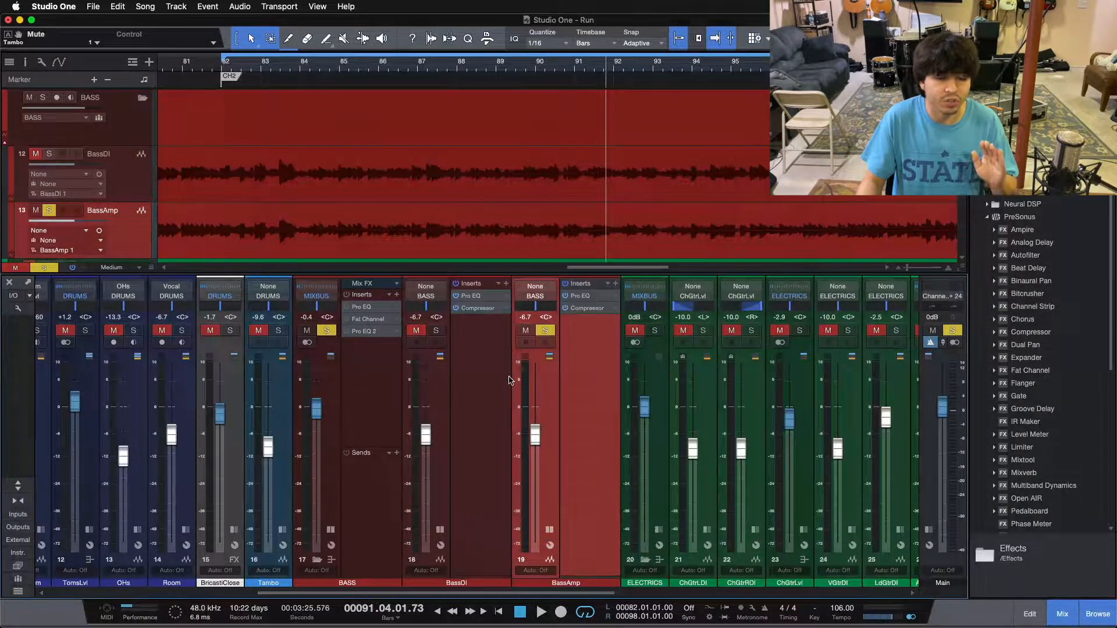
pyautogui.click(509, 381)
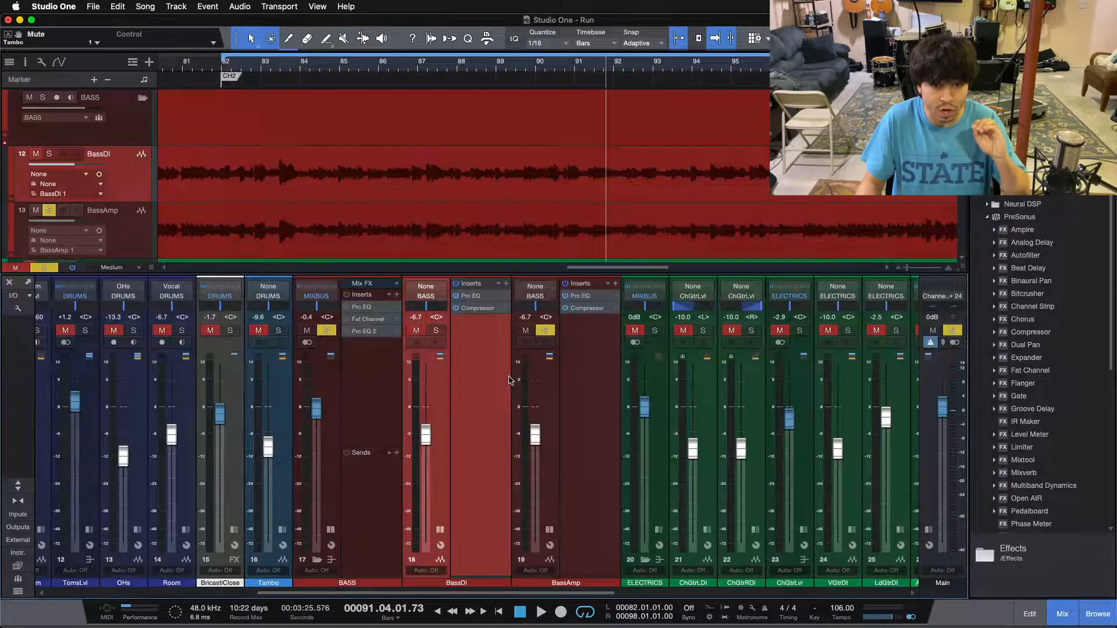
# Step: Select the BassAmp channel and play it soloed from bar 82 to listen to it with its inserts active
pyautogui.click(573, 396)
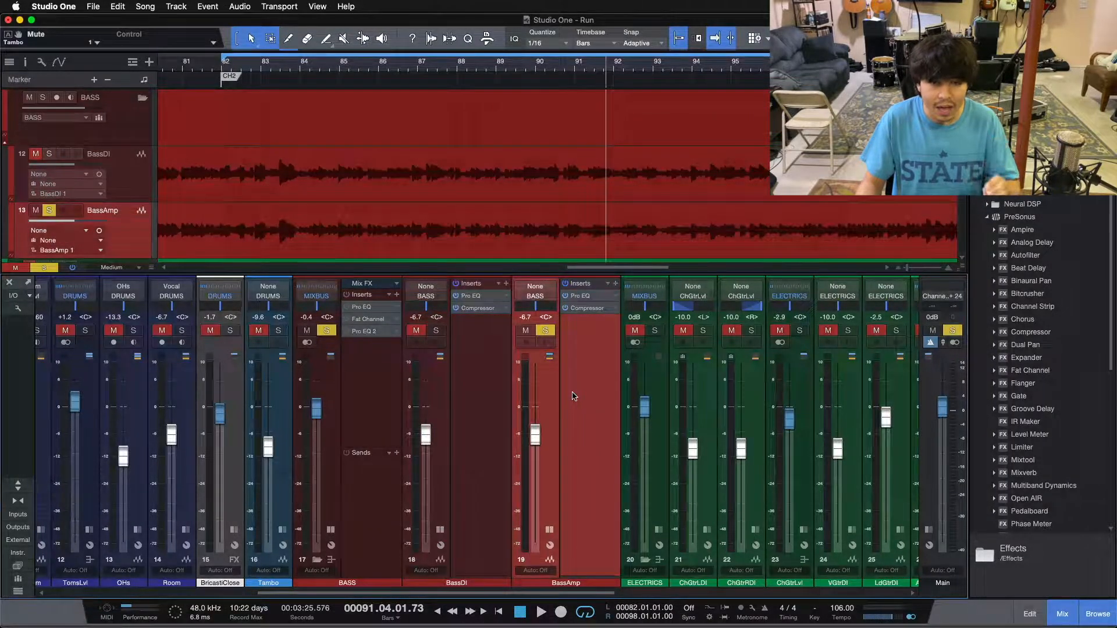
pyautogui.press('space')
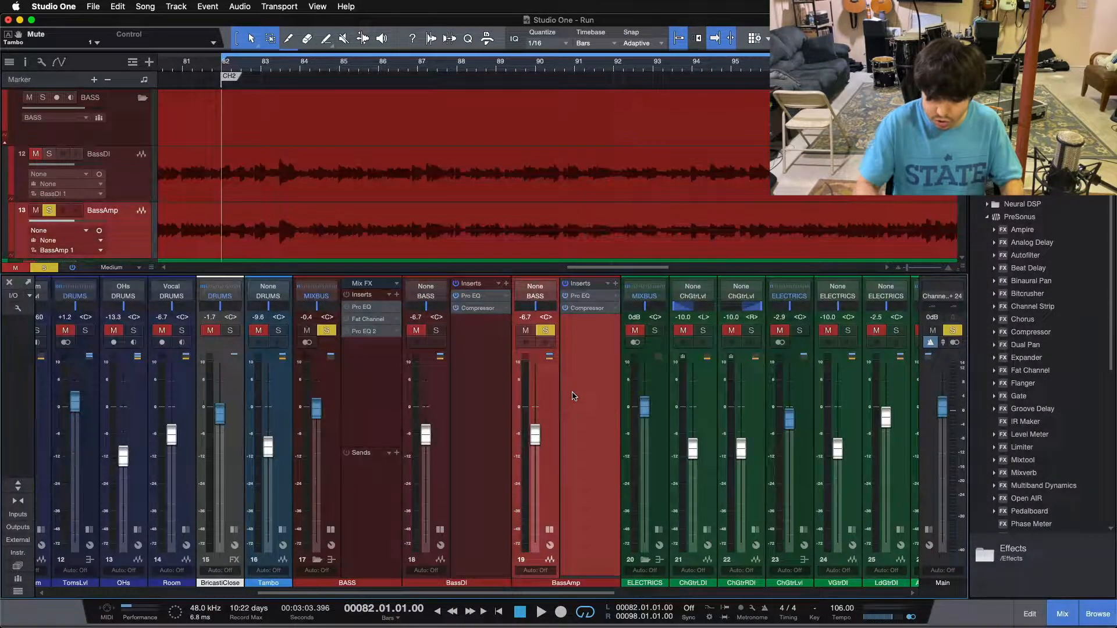
pyautogui.press('space')
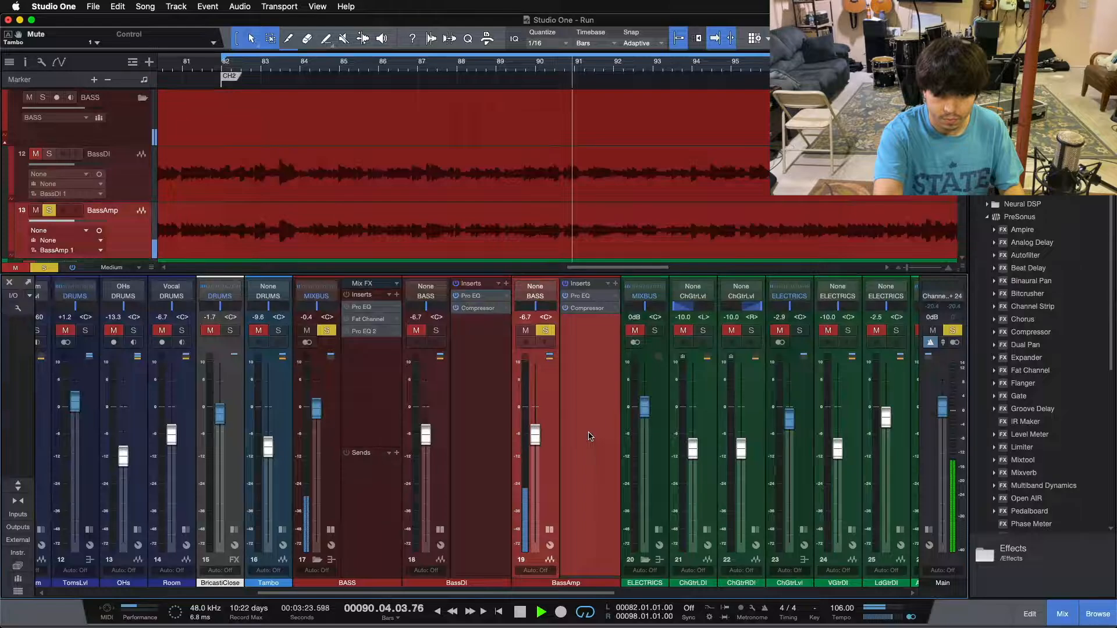
pyautogui.press('space')
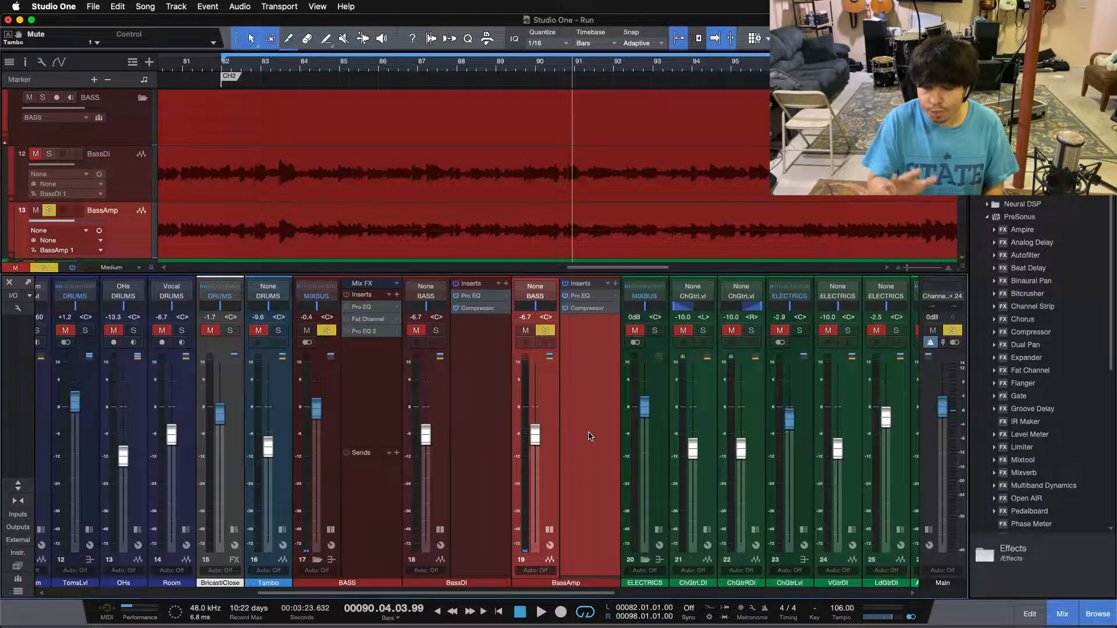
# Step: Open the BassDI channel's Pro EQ, move its window to examine the low-cut and high-cut filters, and close it
pyautogui.click(484, 421)
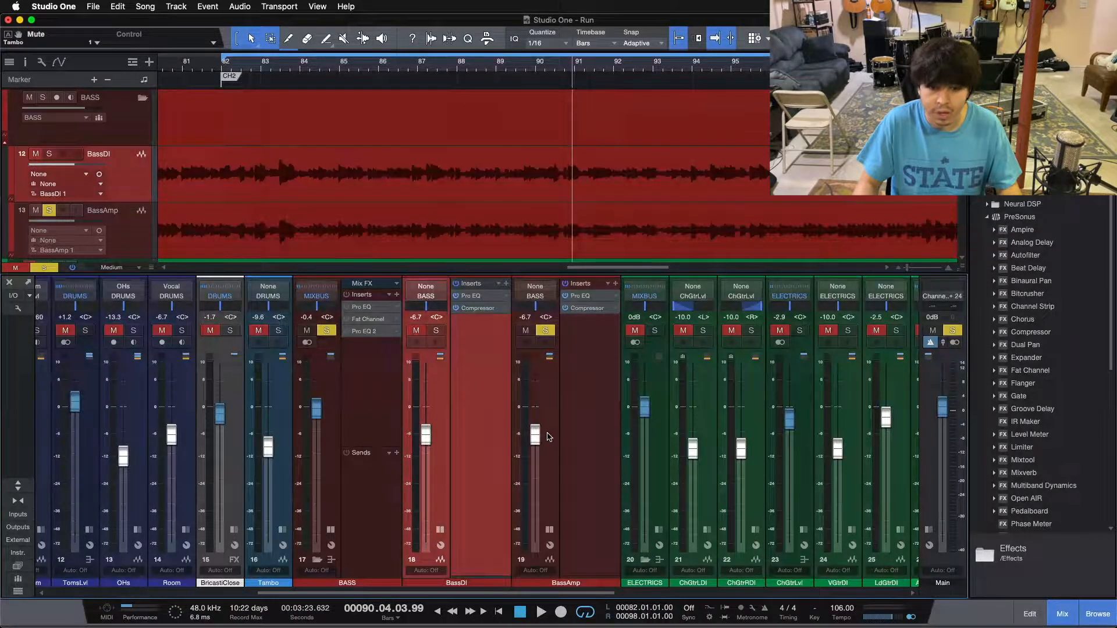
pyautogui.click(581, 435)
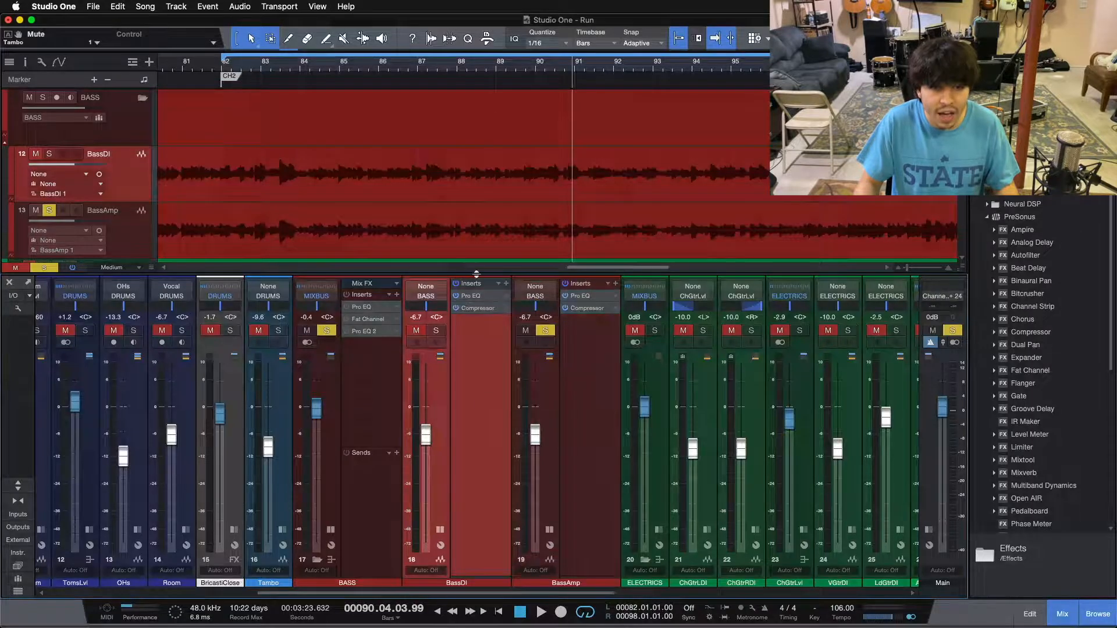
pyautogui.click(471, 296)
pyautogui.moveTo(851, 212); pyautogui.dragTo(662, 218)
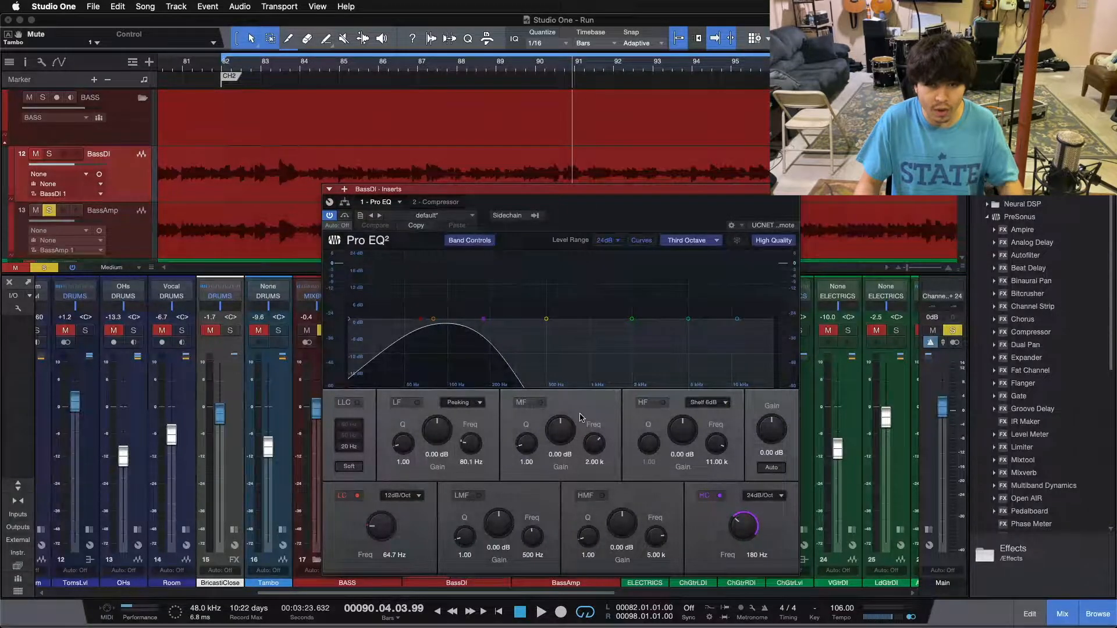
pyautogui.click(791, 190)
# Step: Open the BassAmp channel's Pro EQ to examine its low-cut and high-cut filters, and close it
pyautogui.click(590, 335)
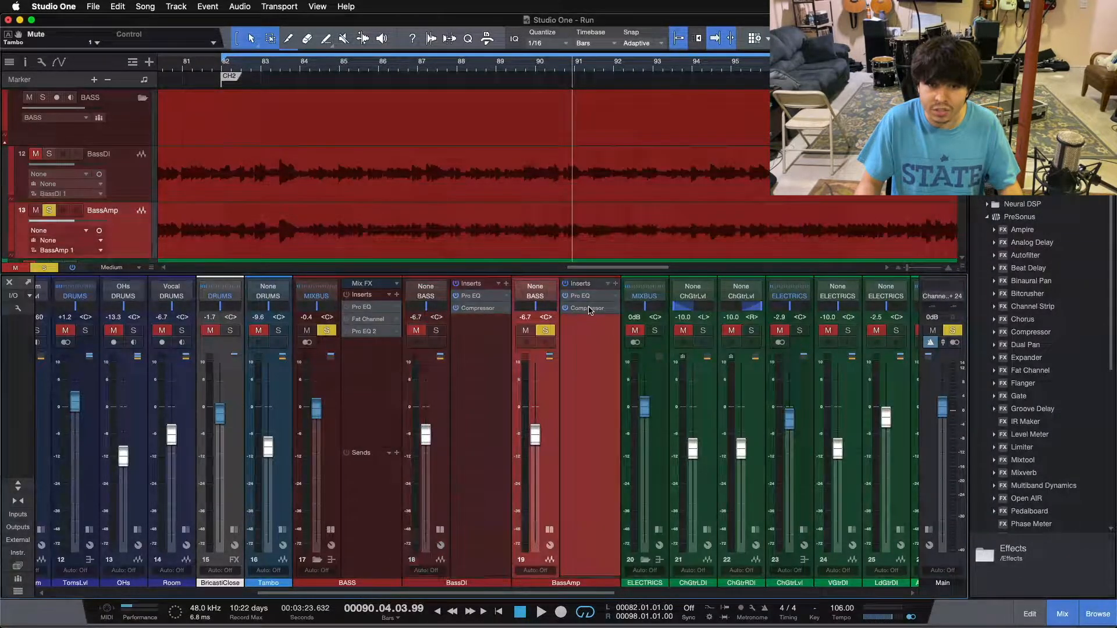
pyautogui.doubleClick(589, 298)
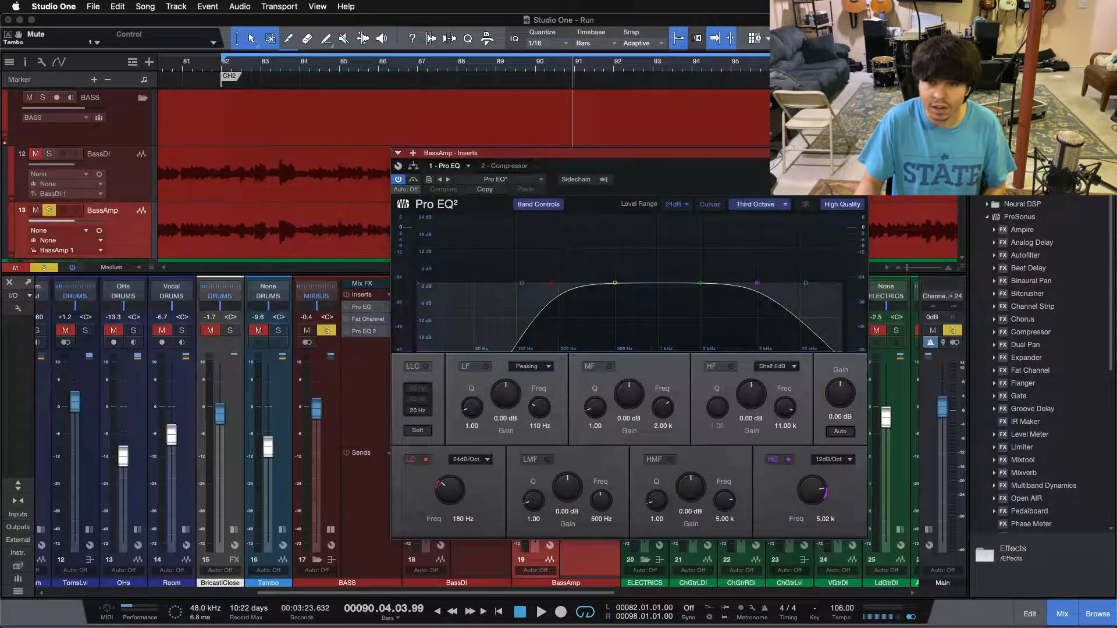
pyautogui.click(861, 153)
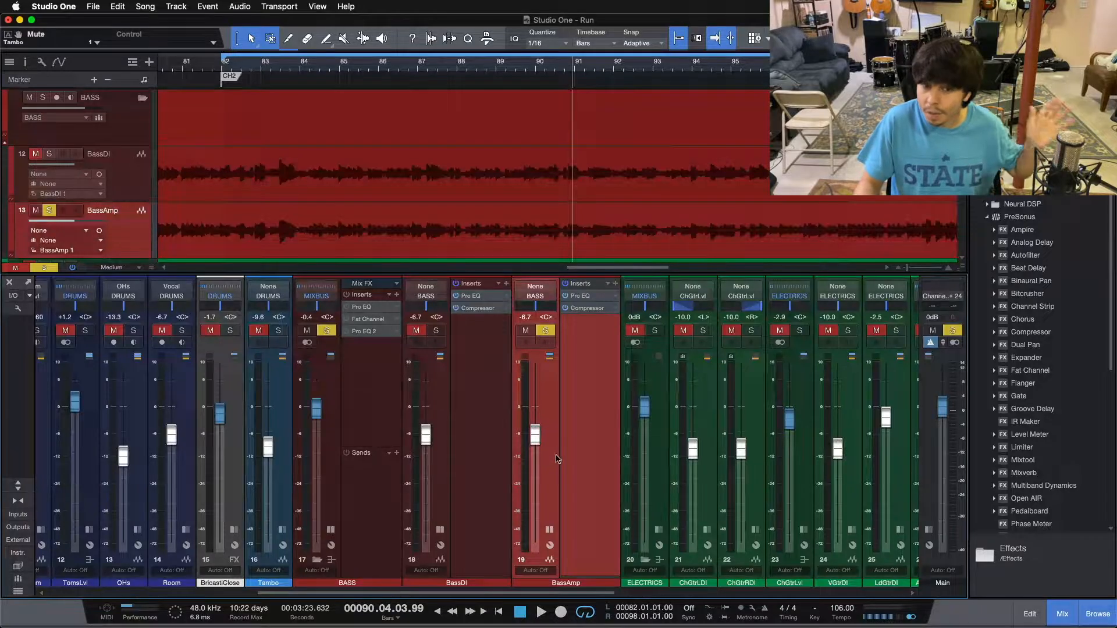
# Step: Add BassDI to the solo and play both bass tracks from bar 82, switching their inserts off and on to compare
pyautogui.click(437, 331)
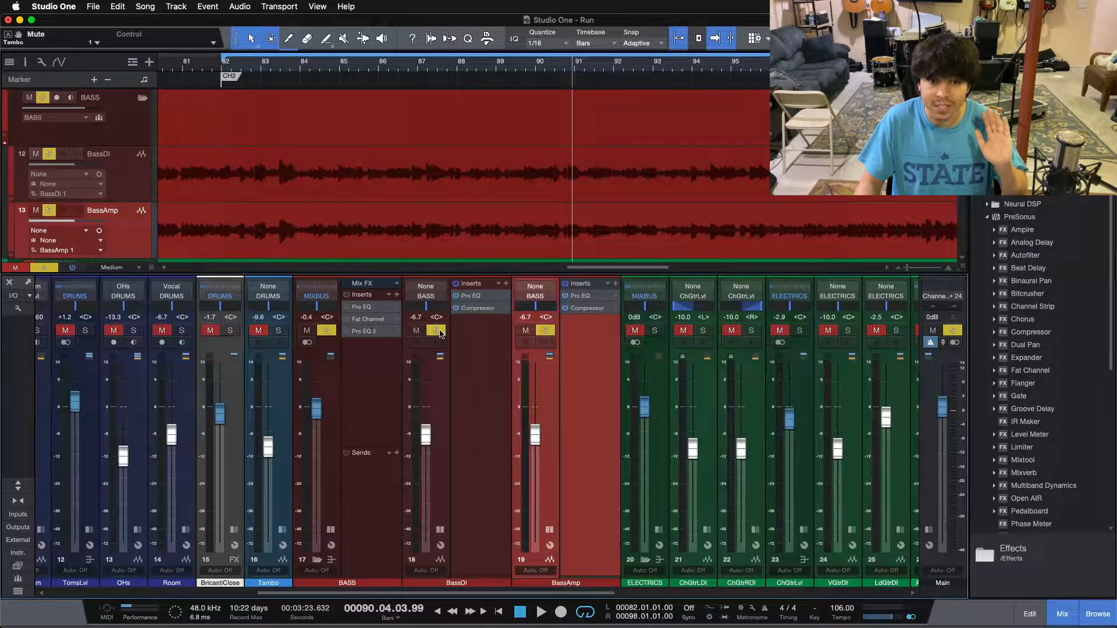
pyautogui.press('space')
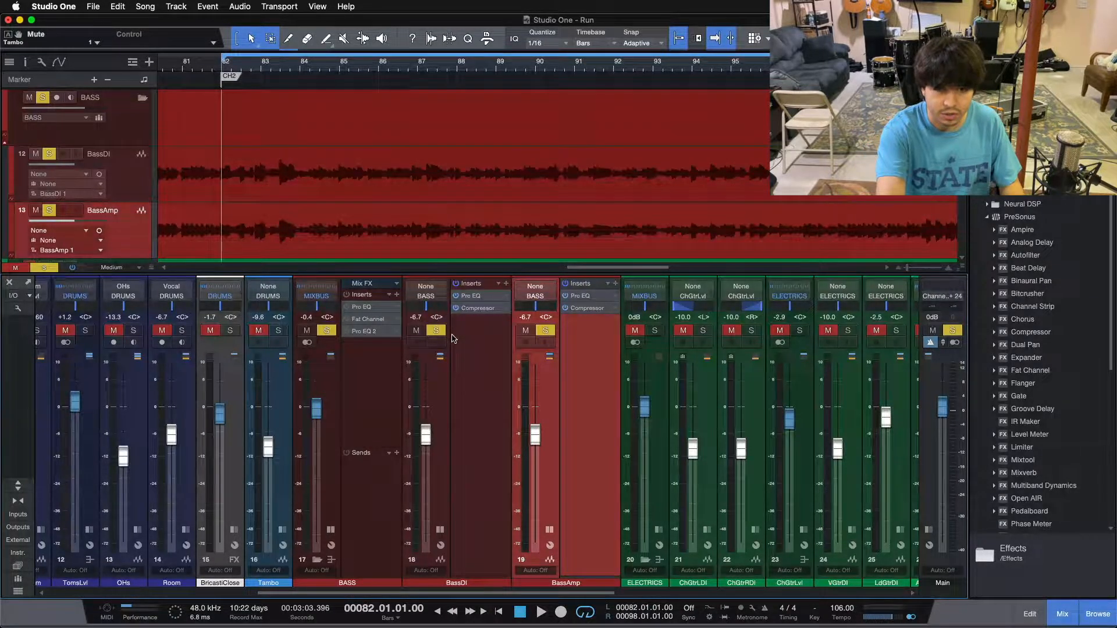
pyautogui.press('space')
pyautogui.click(598, 330)
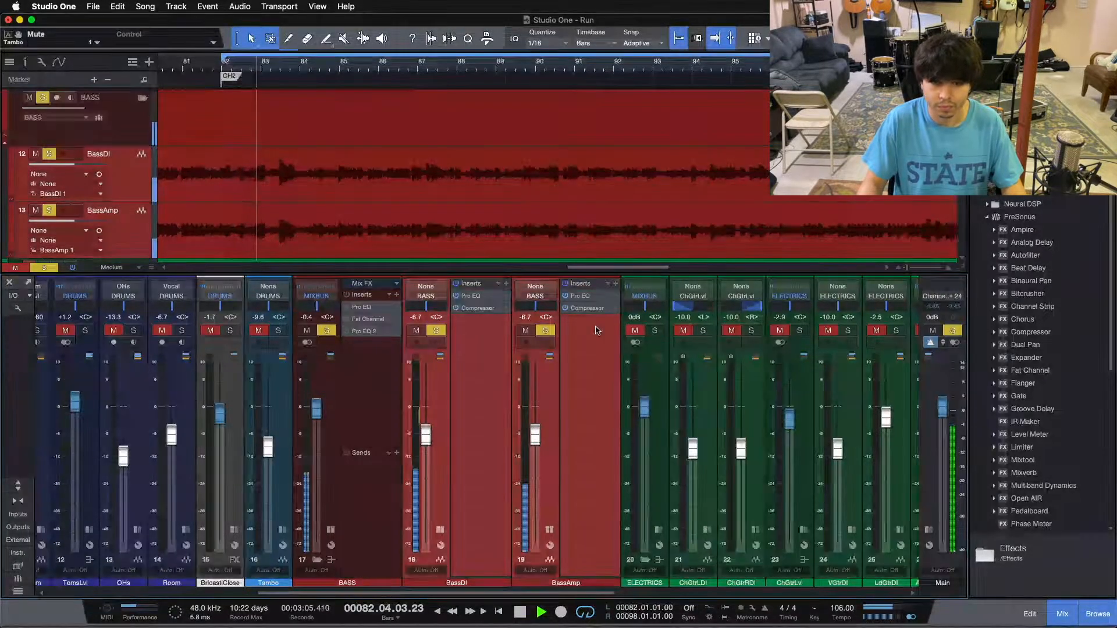
pyautogui.click(565, 284)
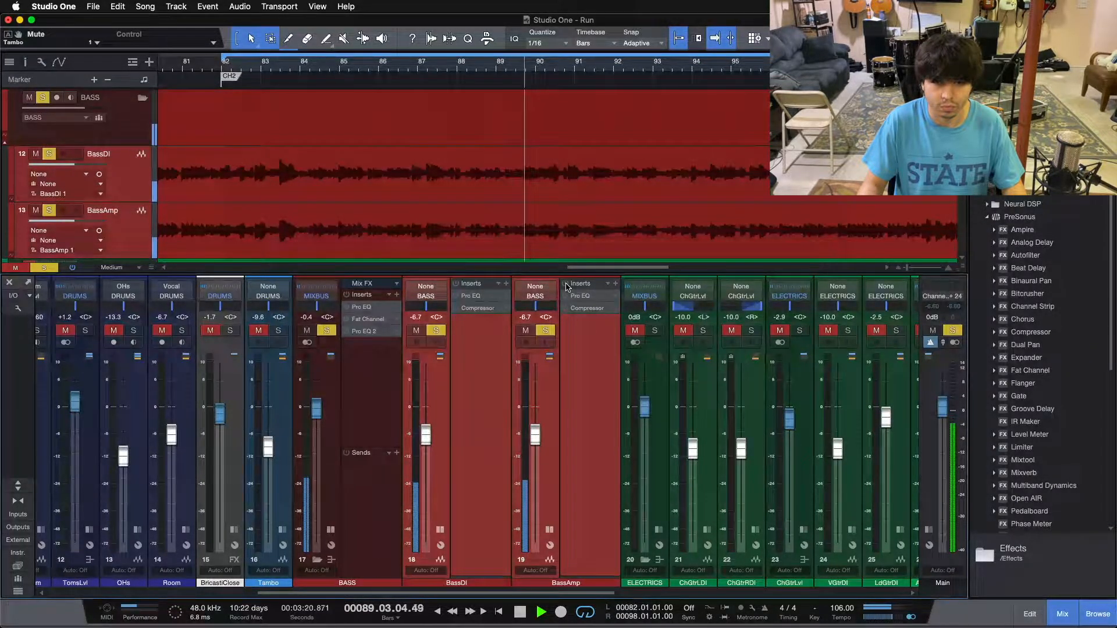
pyautogui.click(565, 284)
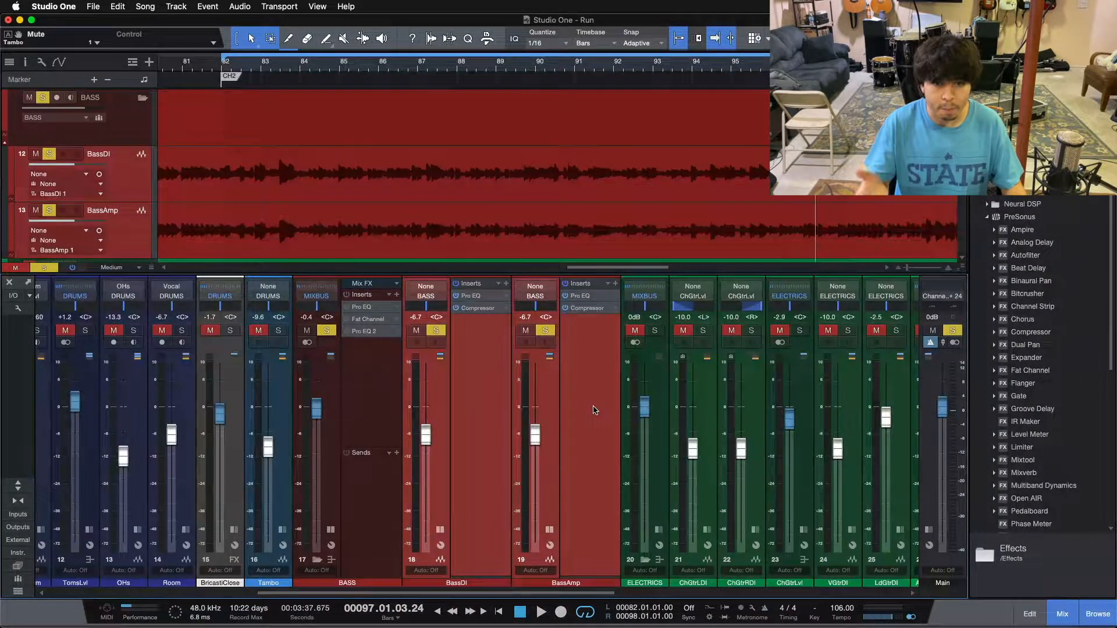
# Step: Collapse the expanded insert sections of the BASS, BassDI, and BassAmp channels in the mixer
pyautogui.click(592, 410)
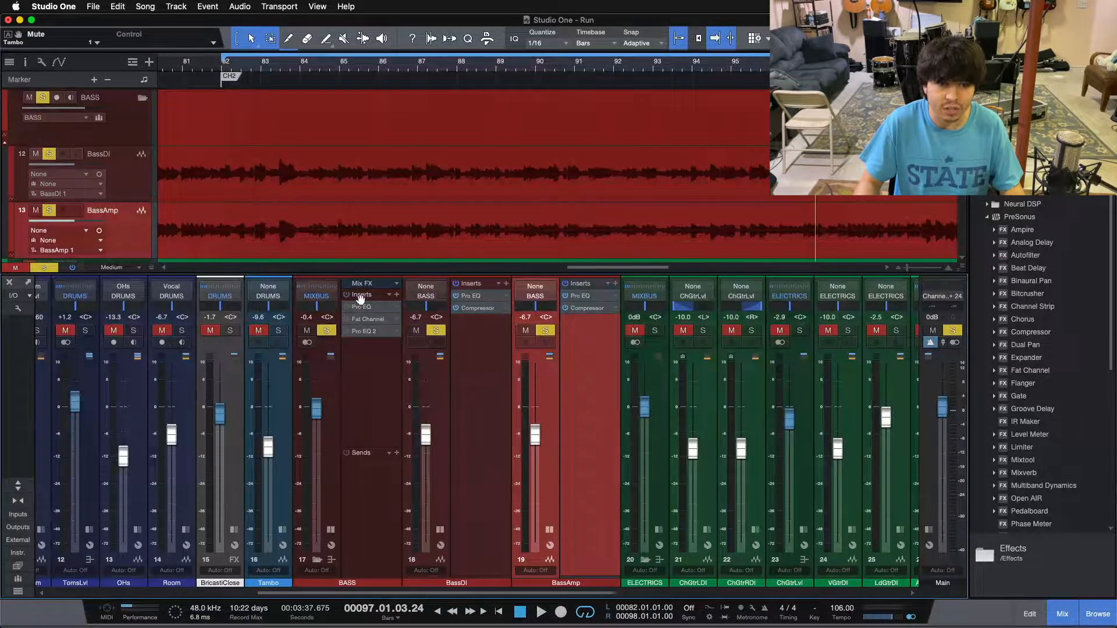
pyautogui.click(331, 531)
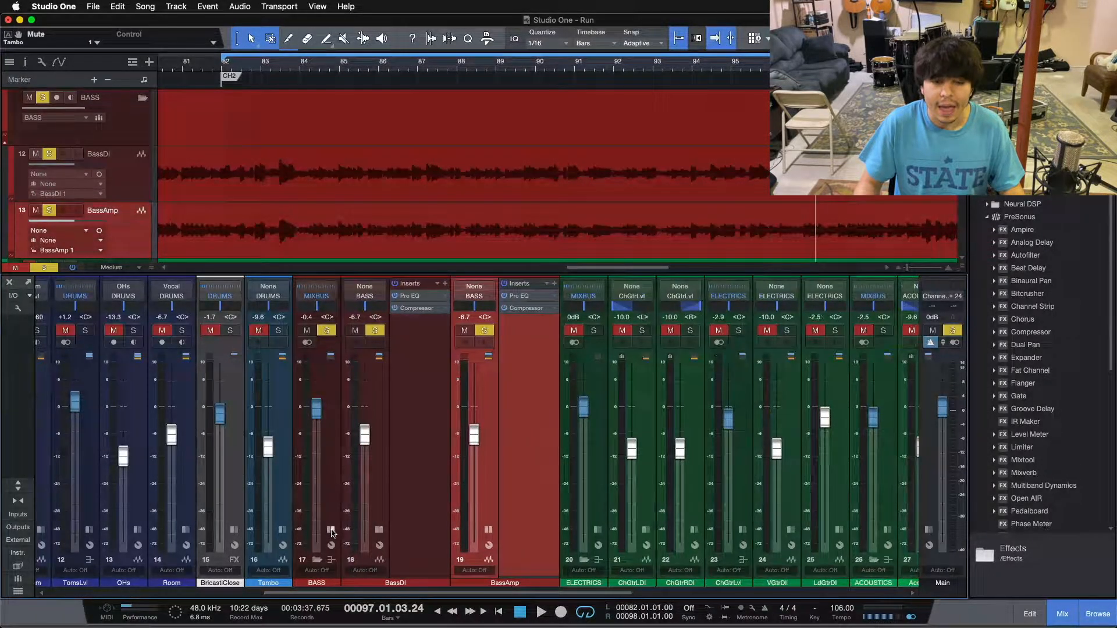
pyautogui.click(378, 530)
pyautogui.click(427, 529)
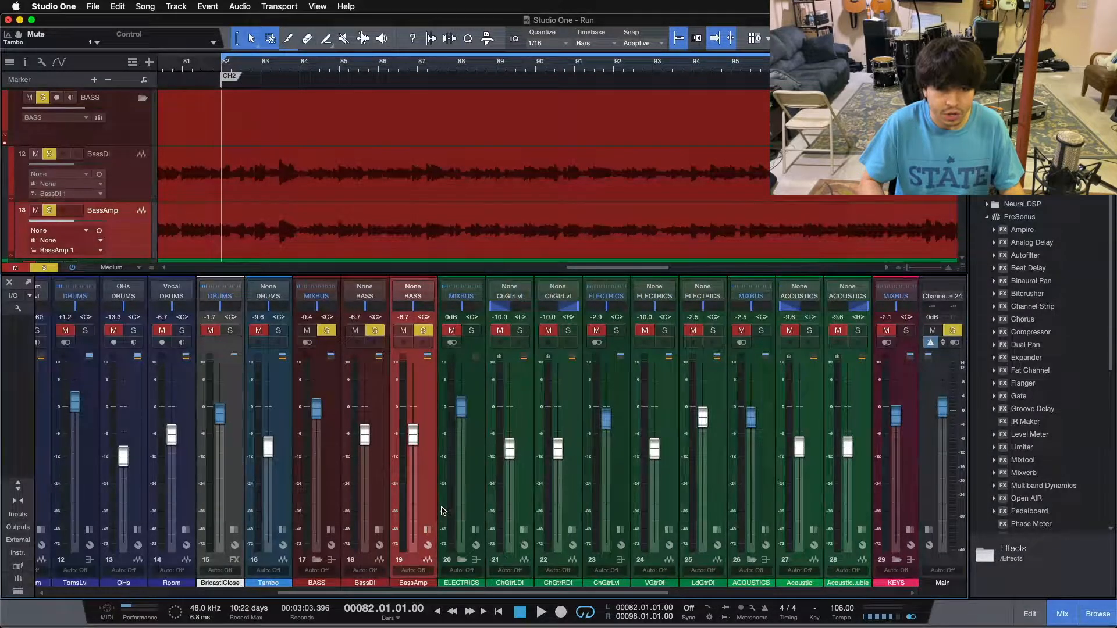
# Step: Clear all solos and play the full mix from bar 82, ending with the BASS bus soloed during playback
pyautogui.hotkey('shift', 's')
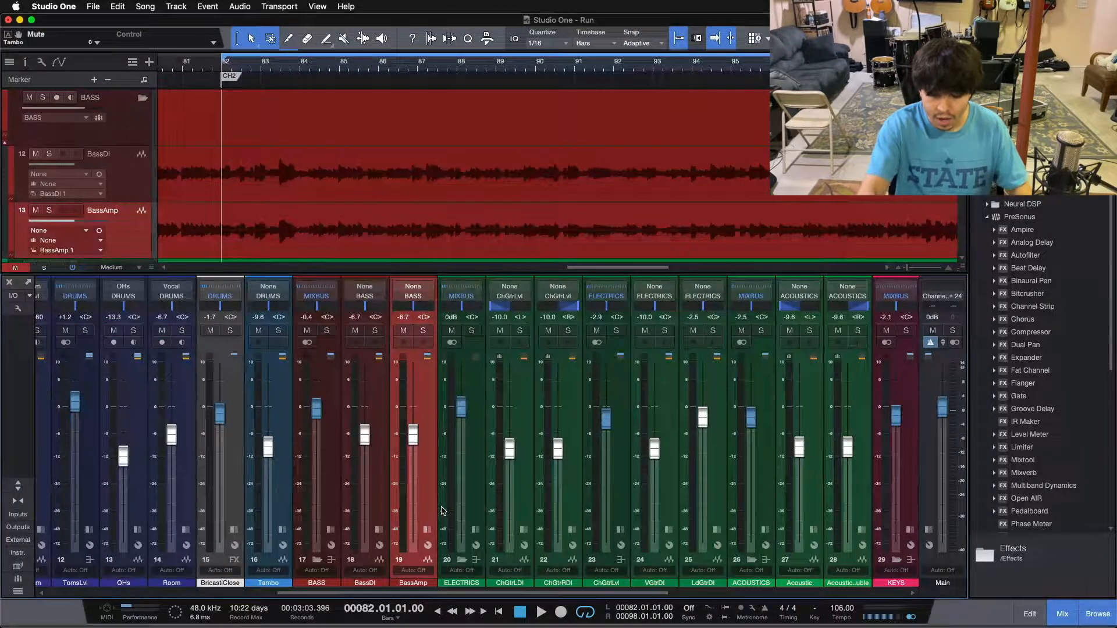
pyautogui.press('space')
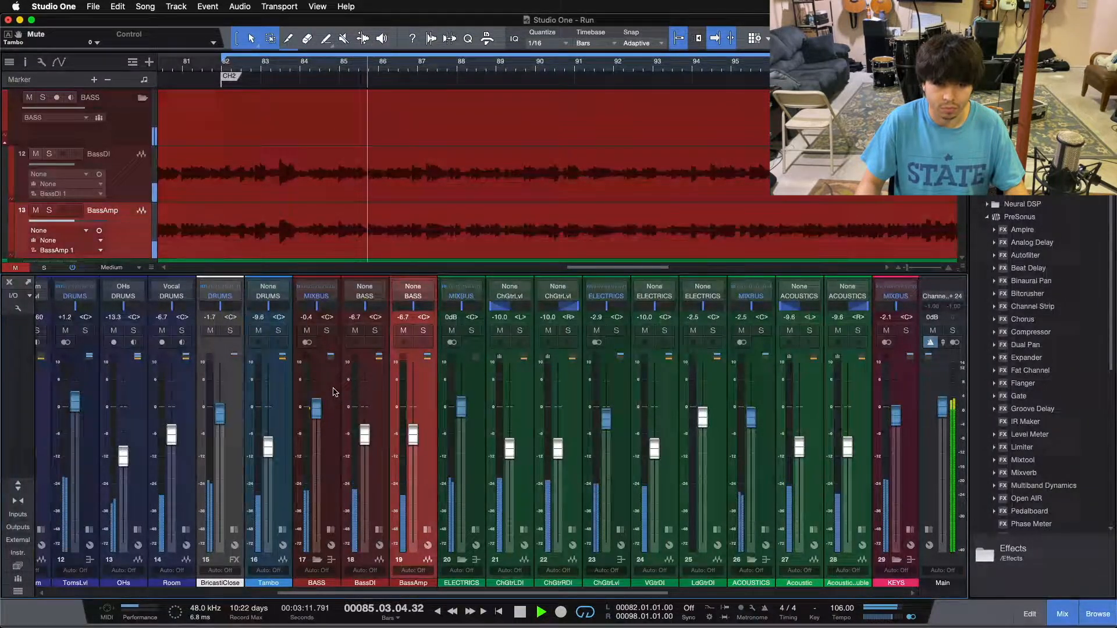
pyautogui.click(328, 330)
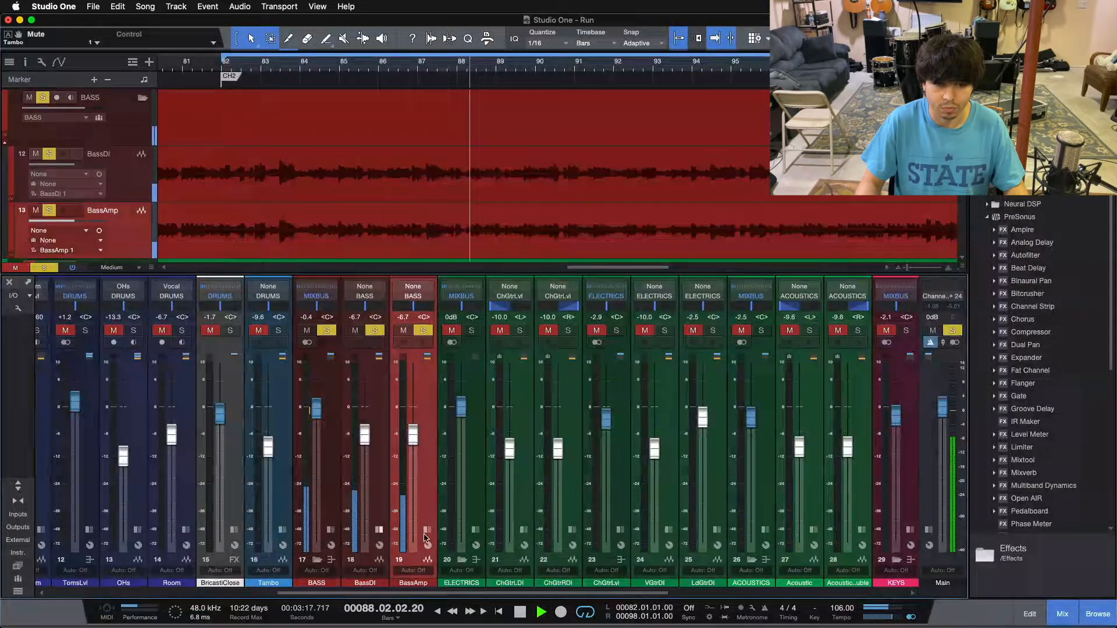
# Step: Expand the BassDI and BassAmp channels and toggle their inserts together during playback to compare the sound
pyautogui.click(378, 529)
pyautogui.click(488, 529)
pyautogui.click(426, 399)
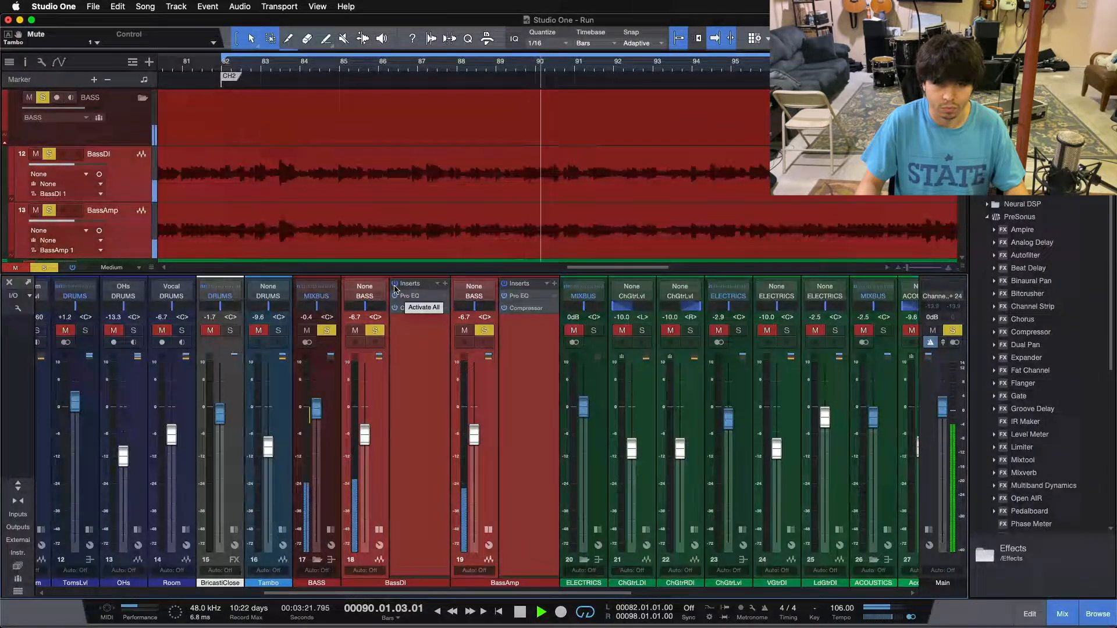
pyautogui.click(395, 289)
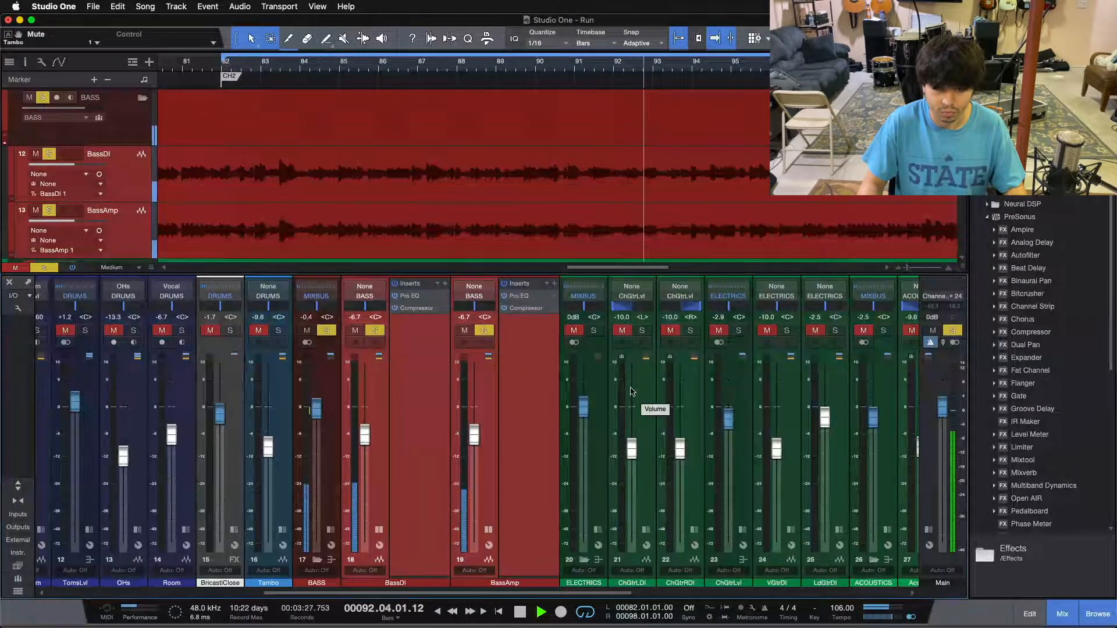
# Step: Solo the ChGtrLvl channel together with the bass tracks
pyautogui.click(738, 331)
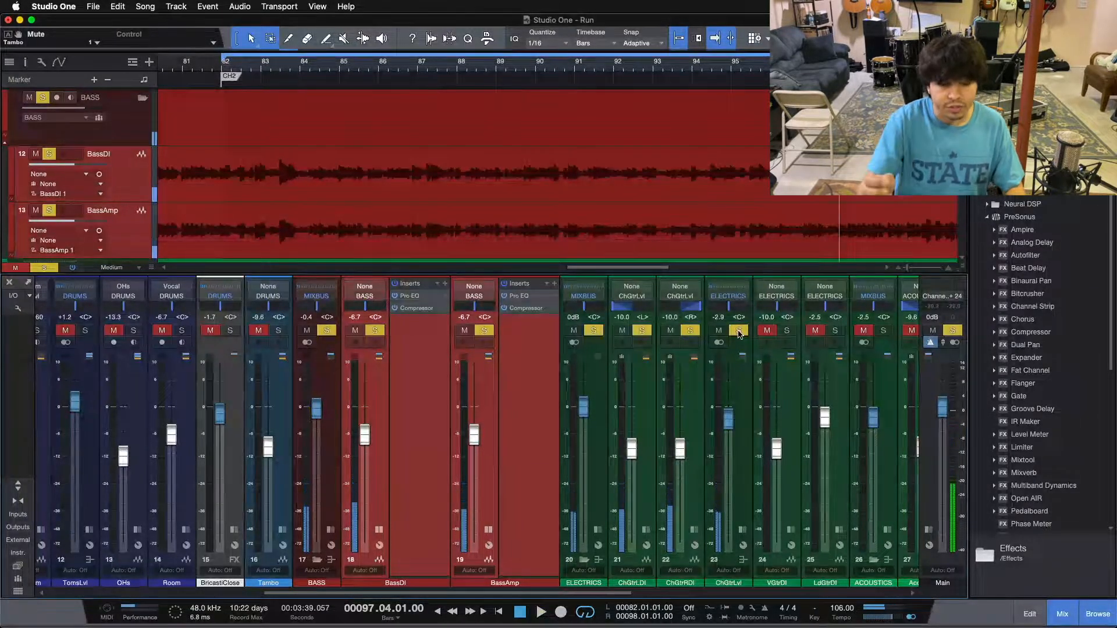
pyautogui.click(395, 428)
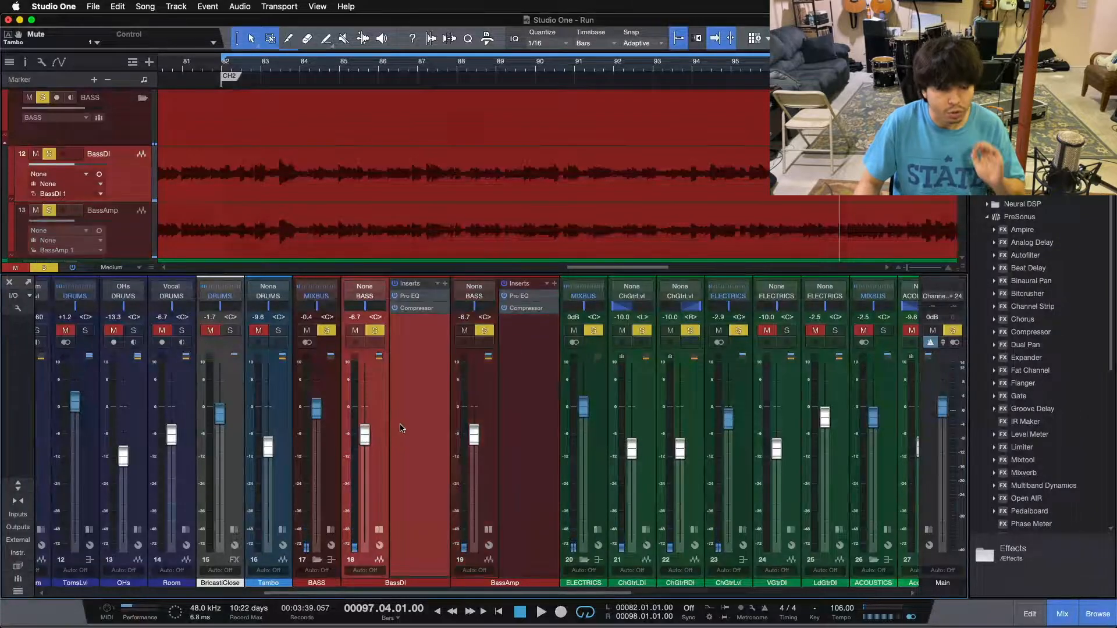
pyautogui.click(525, 393)
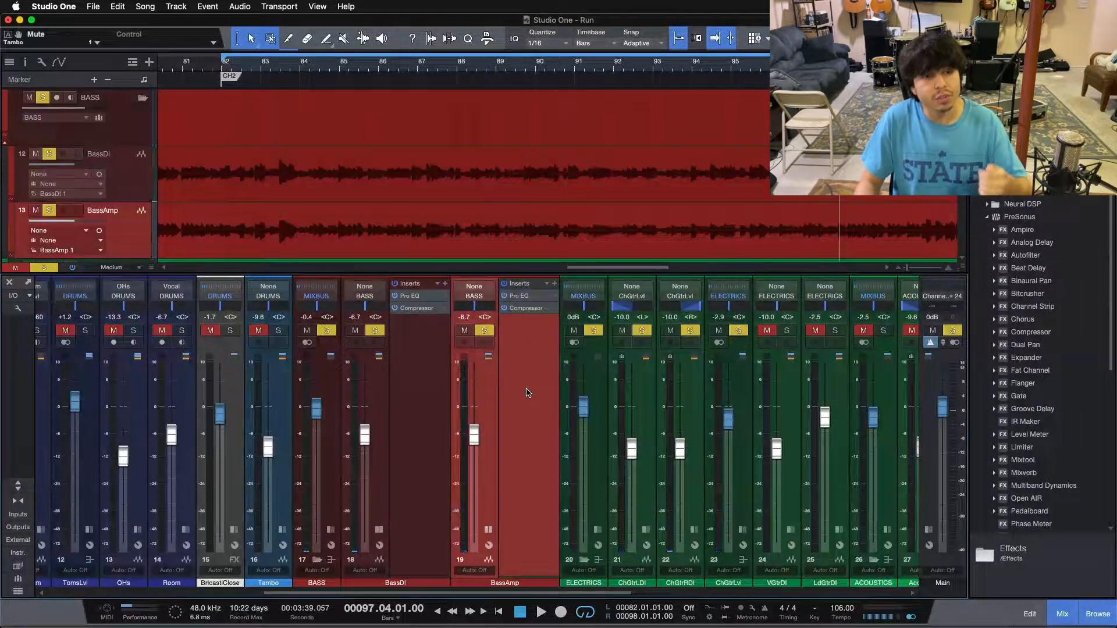
pyautogui.click(428, 376)
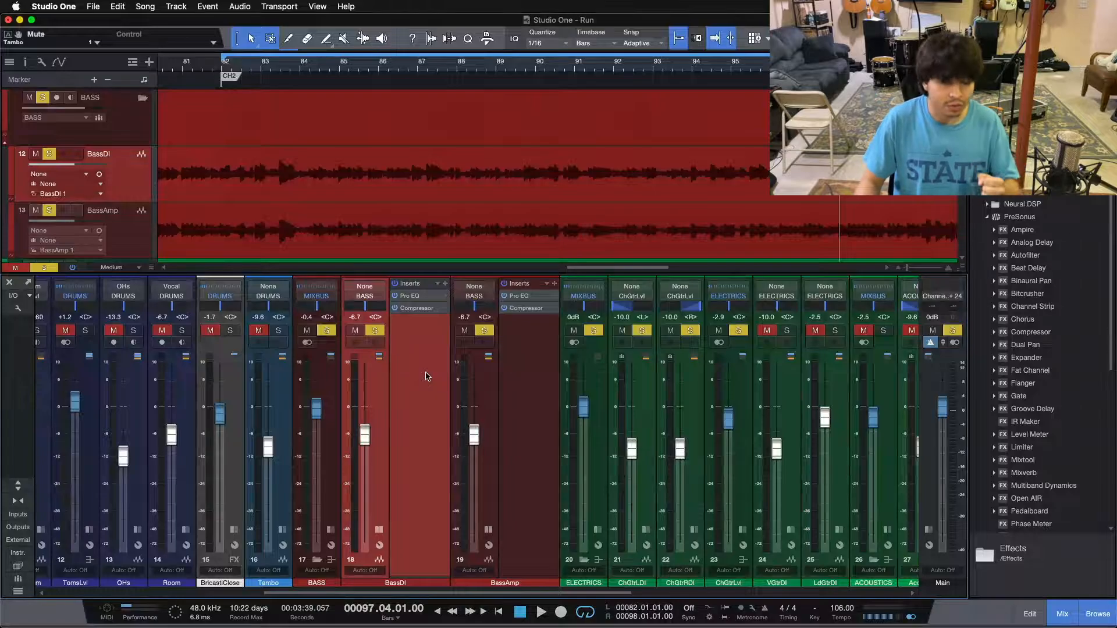
pyautogui.click(515, 370)
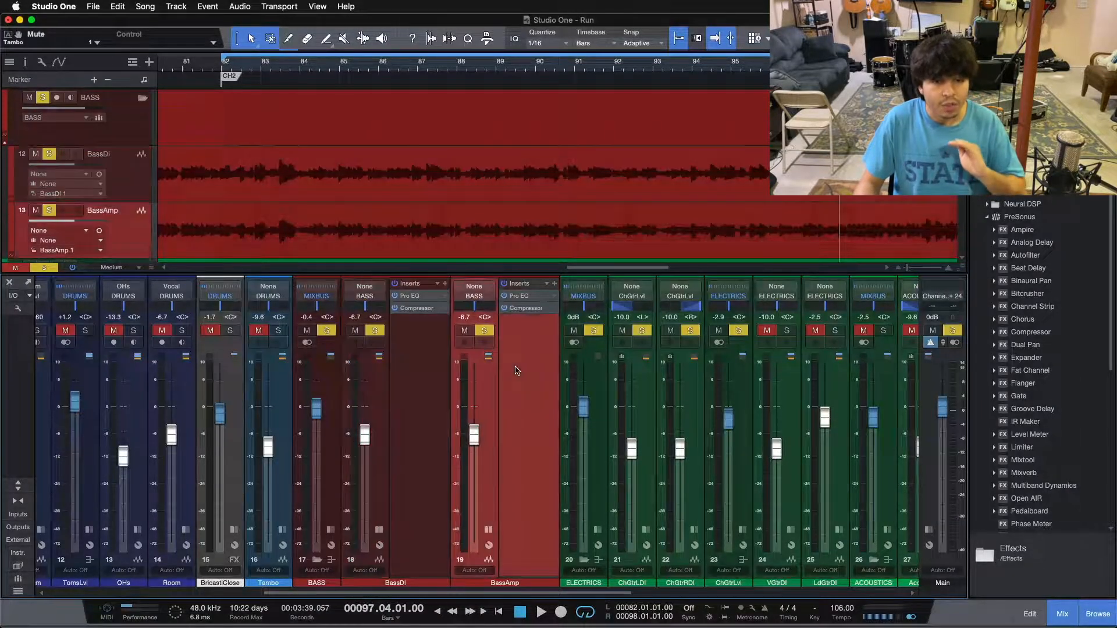
pyautogui.click(429, 353)
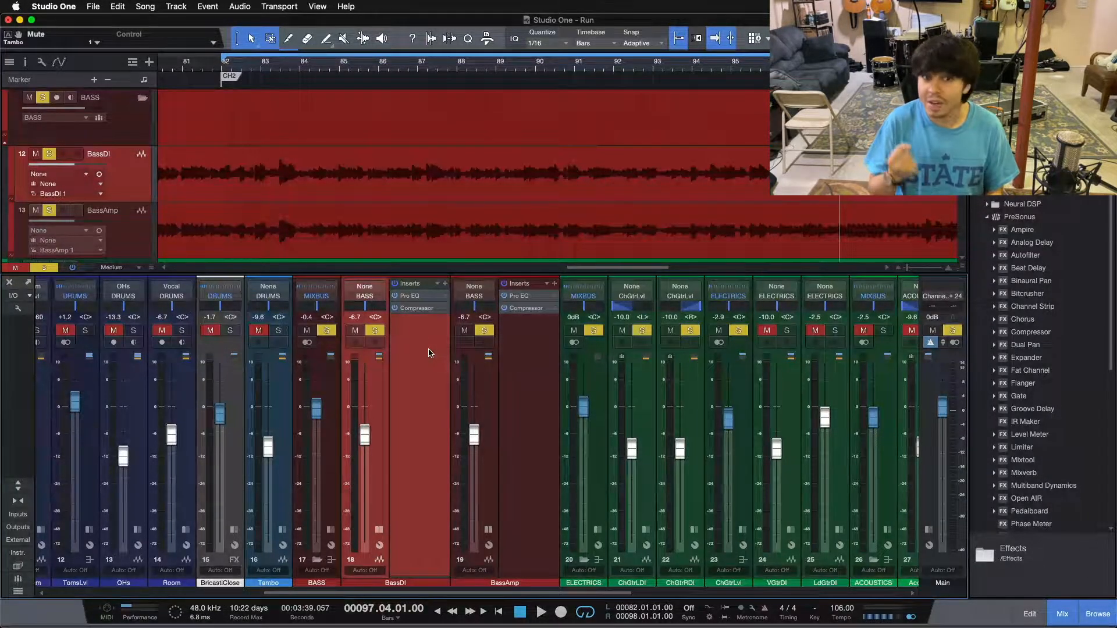
pyautogui.doubleClick(429, 353)
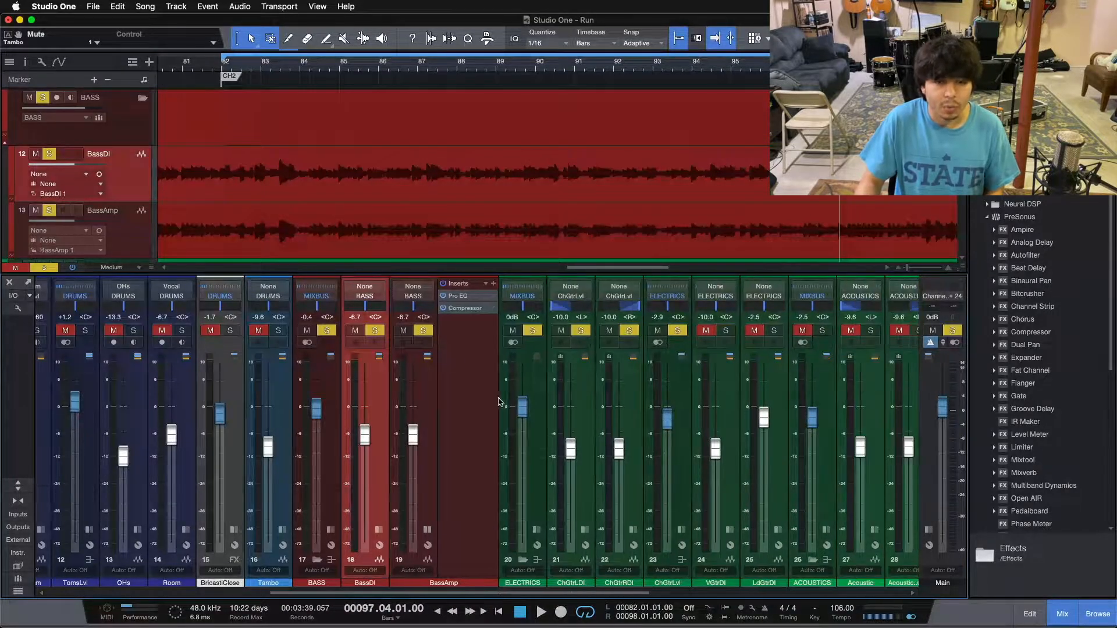
pyautogui.click(490, 393)
pyautogui.click(380, 529)
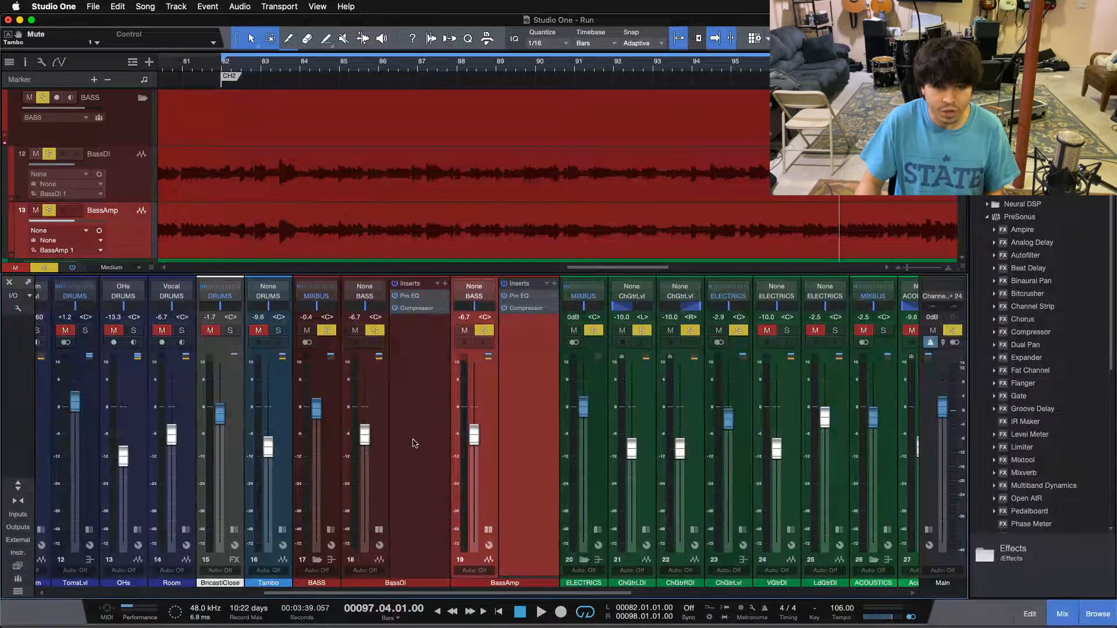
# Step: Select the ChGtrLvl channel in the mixer
pyautogui.click(736, 445)
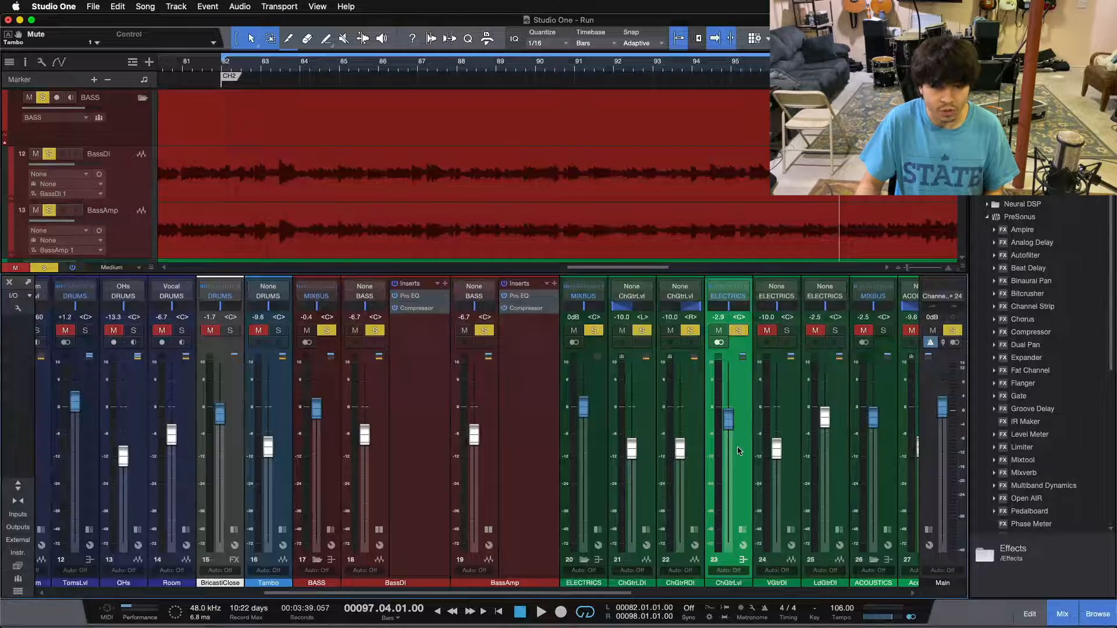